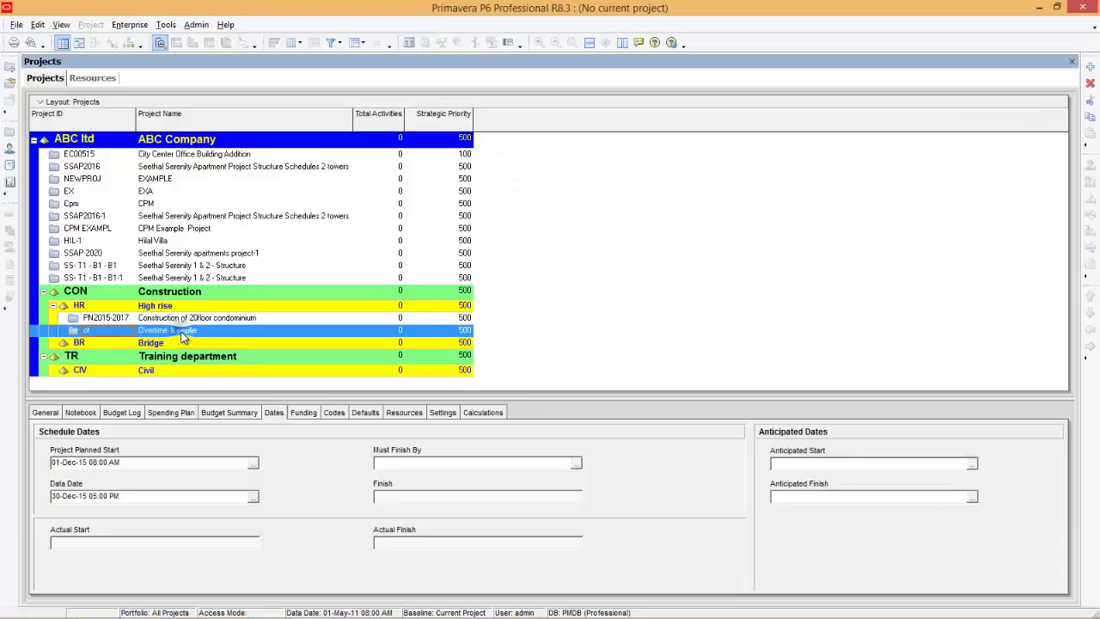
Step: Open the Overtime Example project, add 5-day activity A1000 named Drafting, then show the resources list
right_click(179, 334)
click(228, 282)
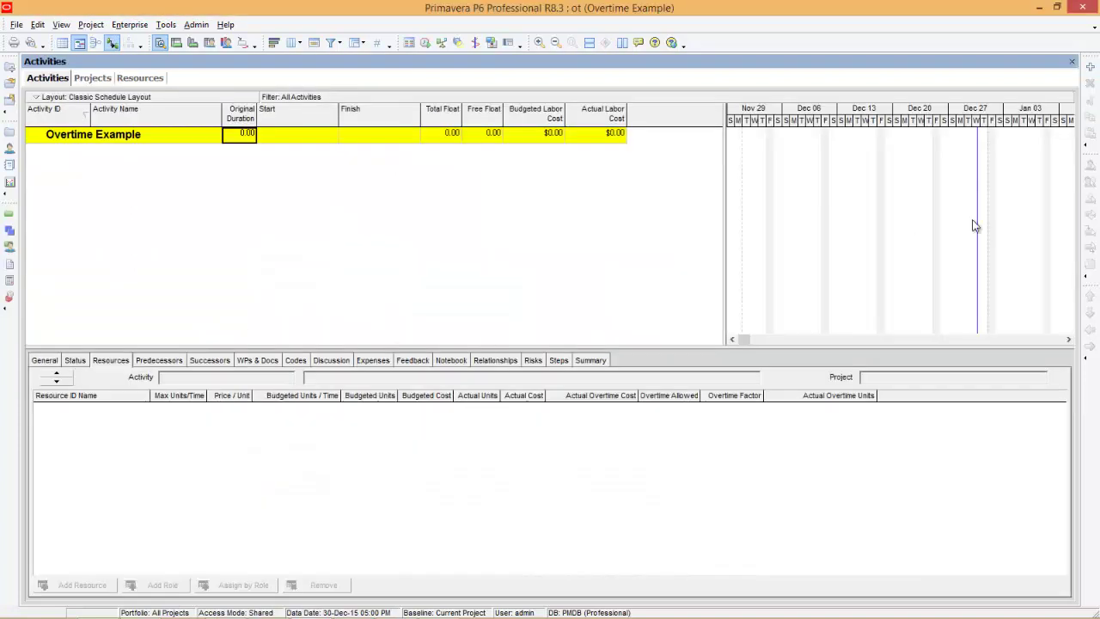
click(1092, 70)
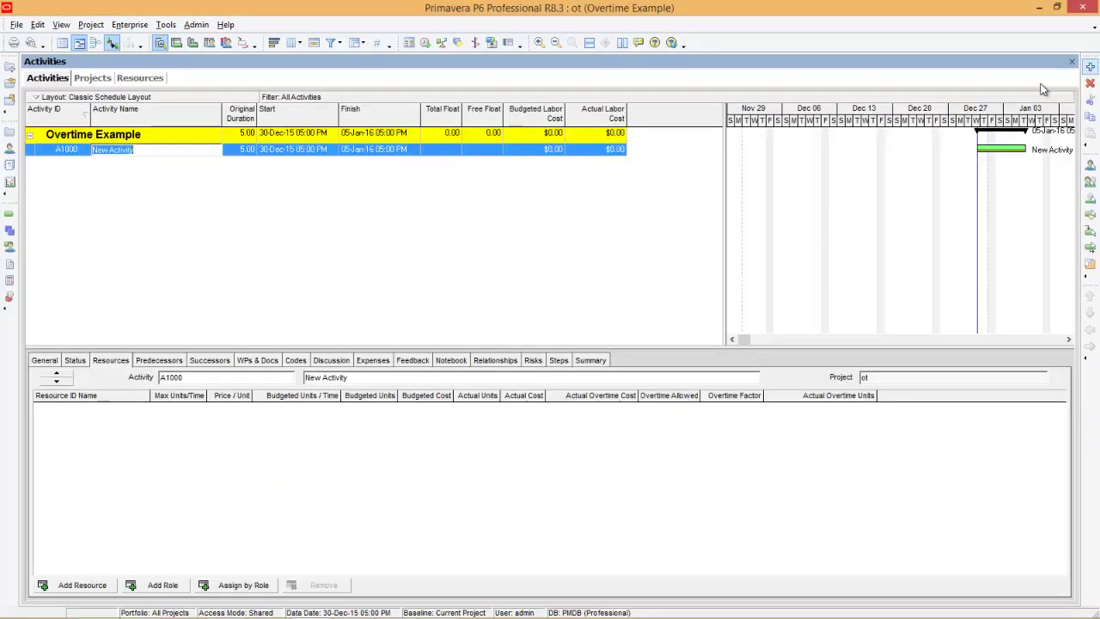
text(Drafting)
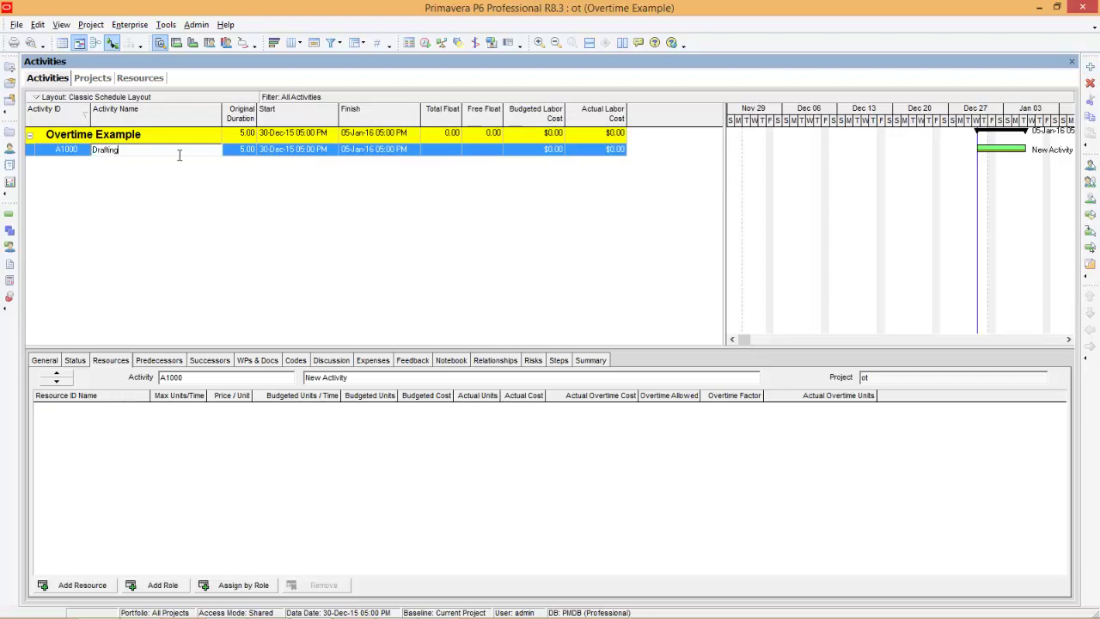
click(247, 152)
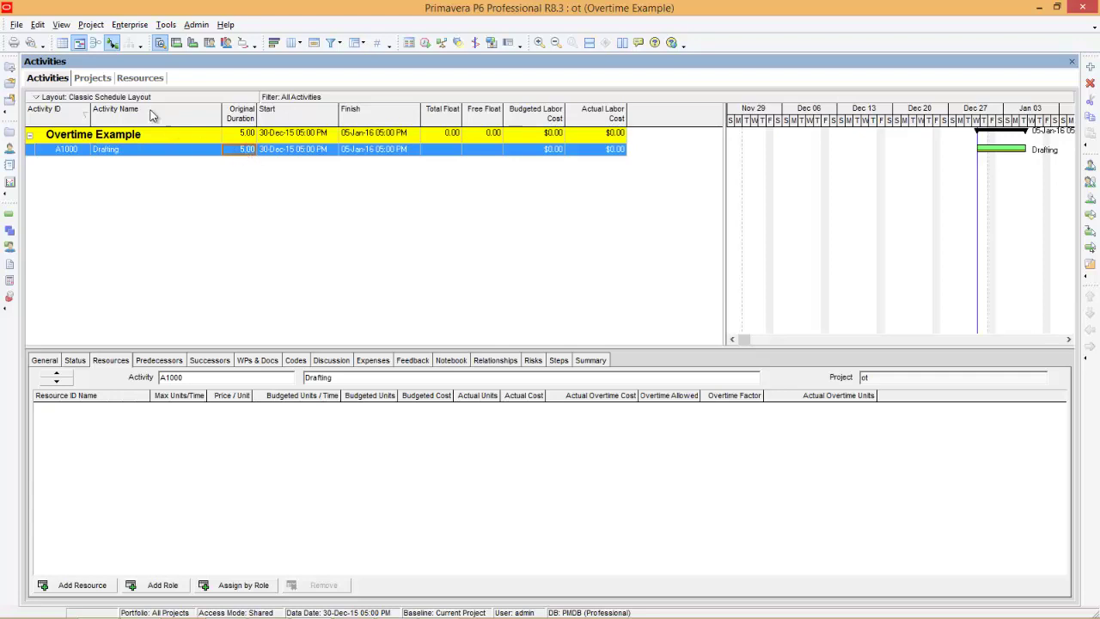
click(141, 78)
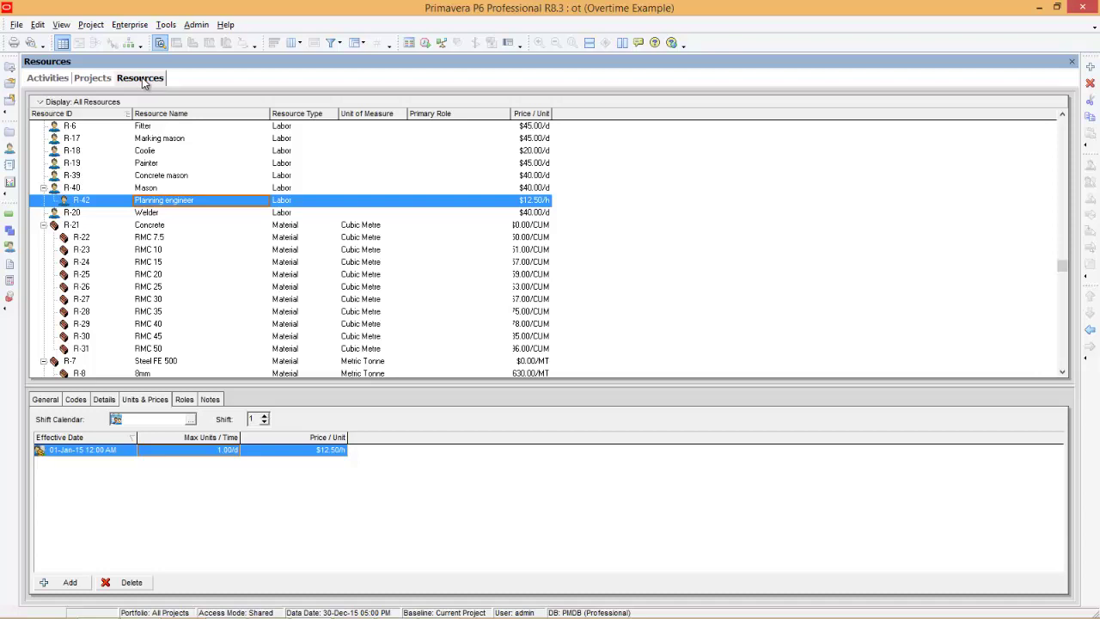
Step: Set the User Preferences units-of-time format to Hour so resource units display in hours
click(38, 25)
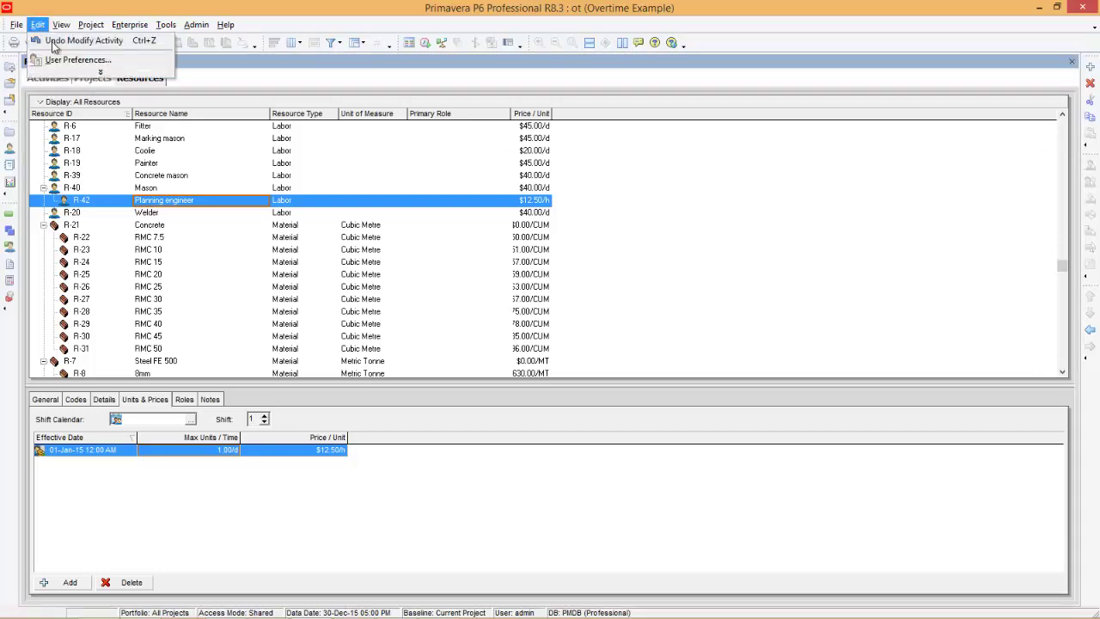
click(62, 59)
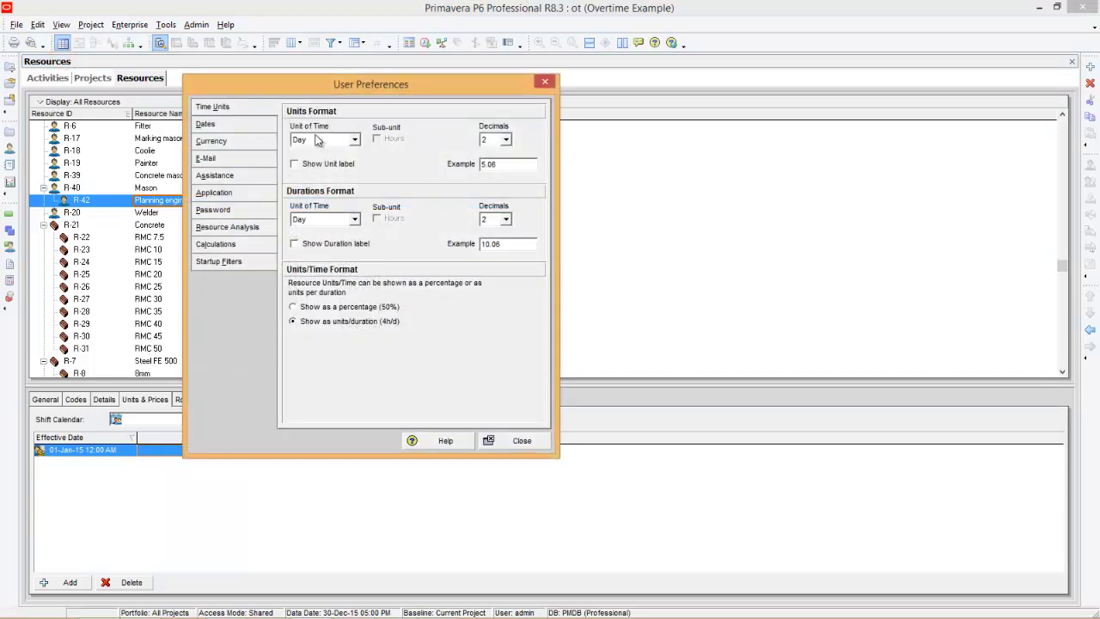
key(alt+Tab)
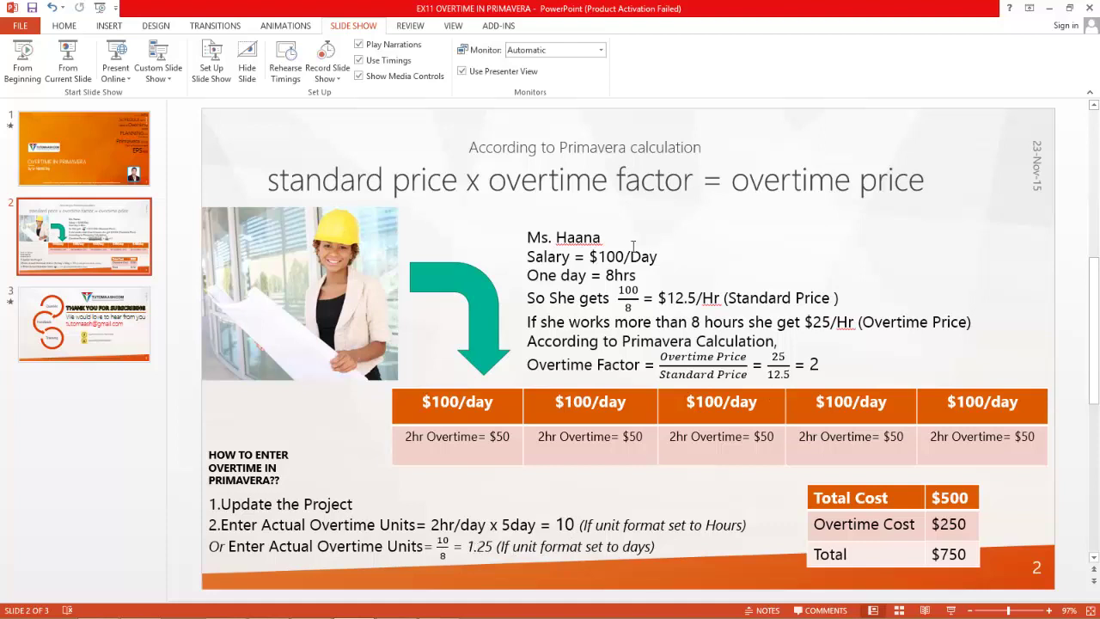
click(1048, 8)
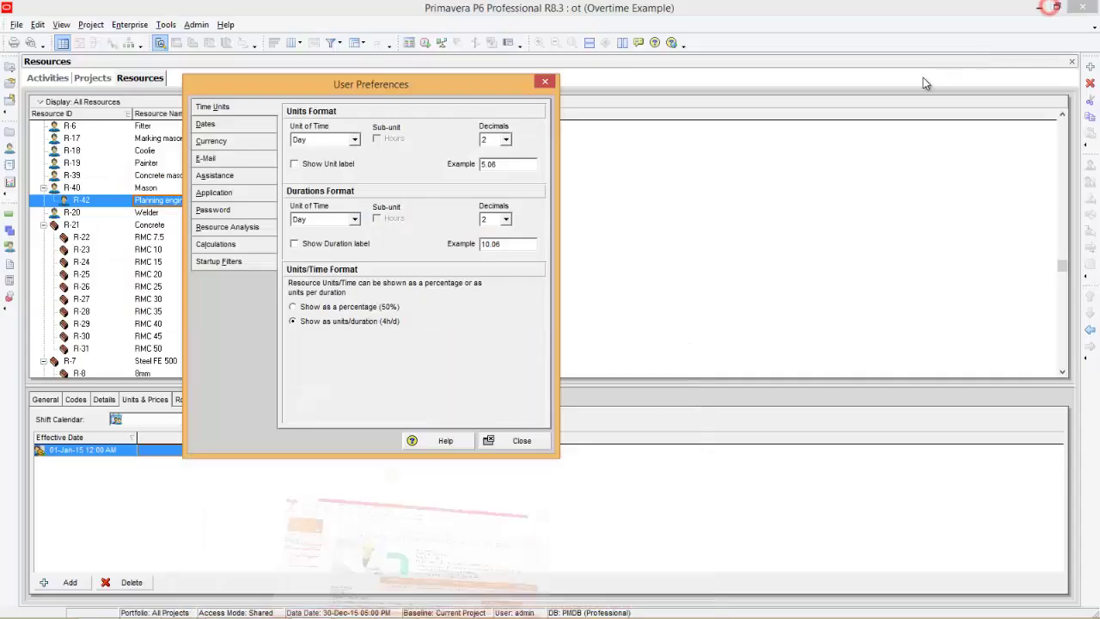
click(354, 139)
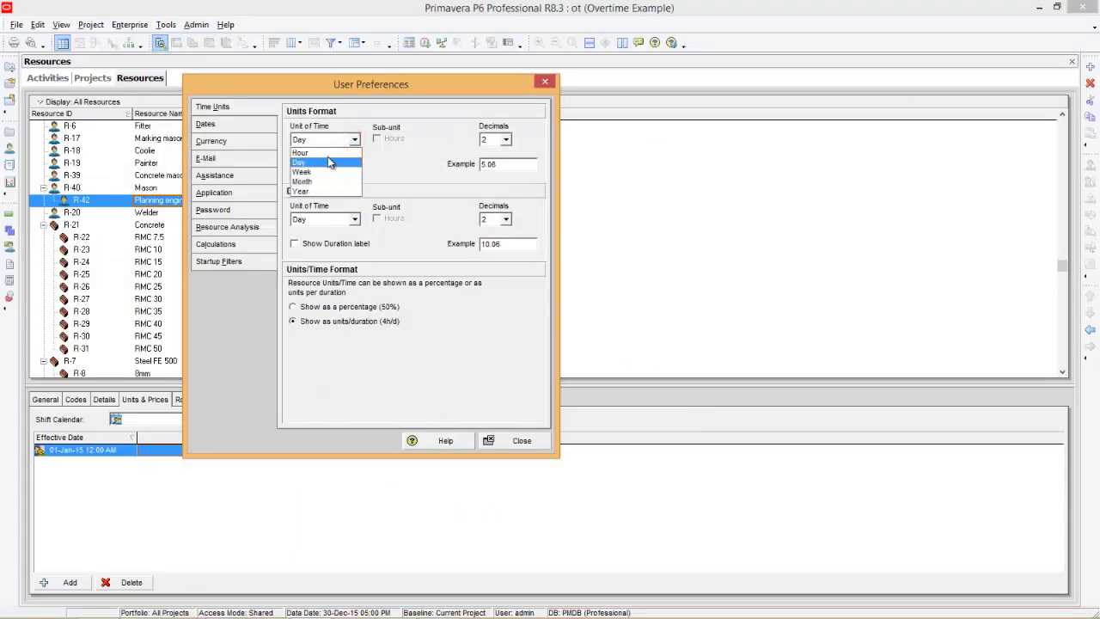
click(325, 153)
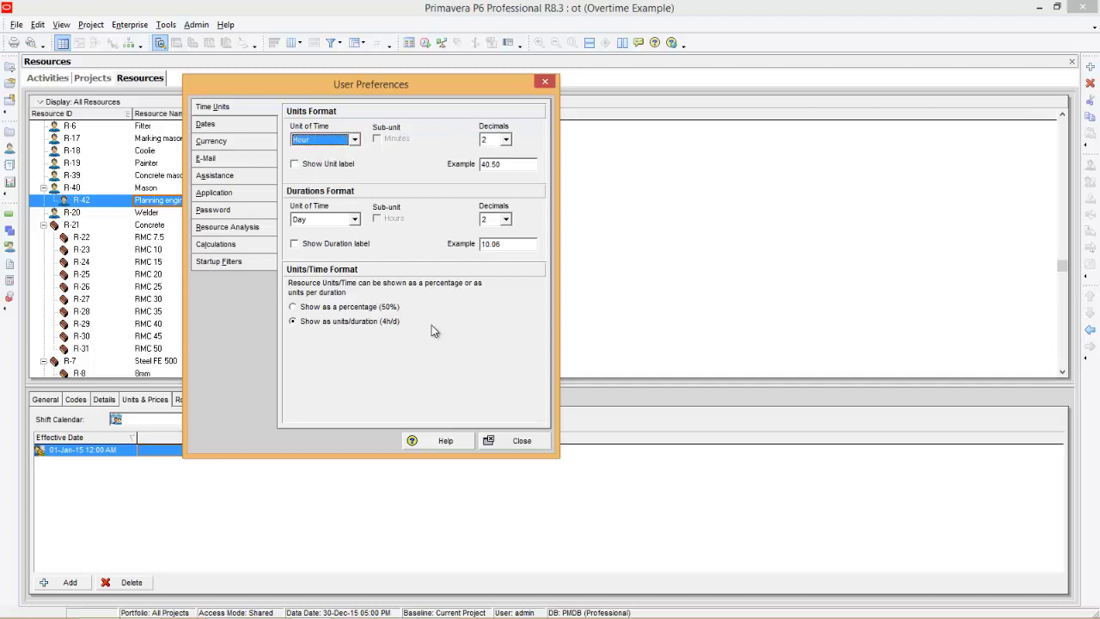
click(520, 441)
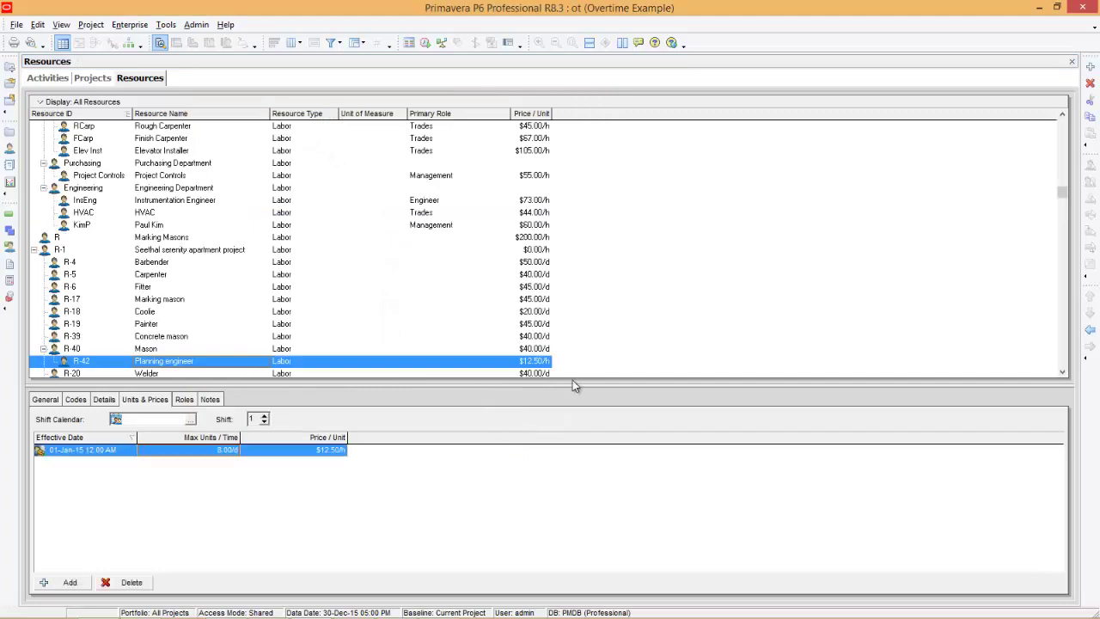
Step: Add labour resource R-43 named for the worker, with 8.00h/d max units and a 12.50/h price
click(1090, 68)
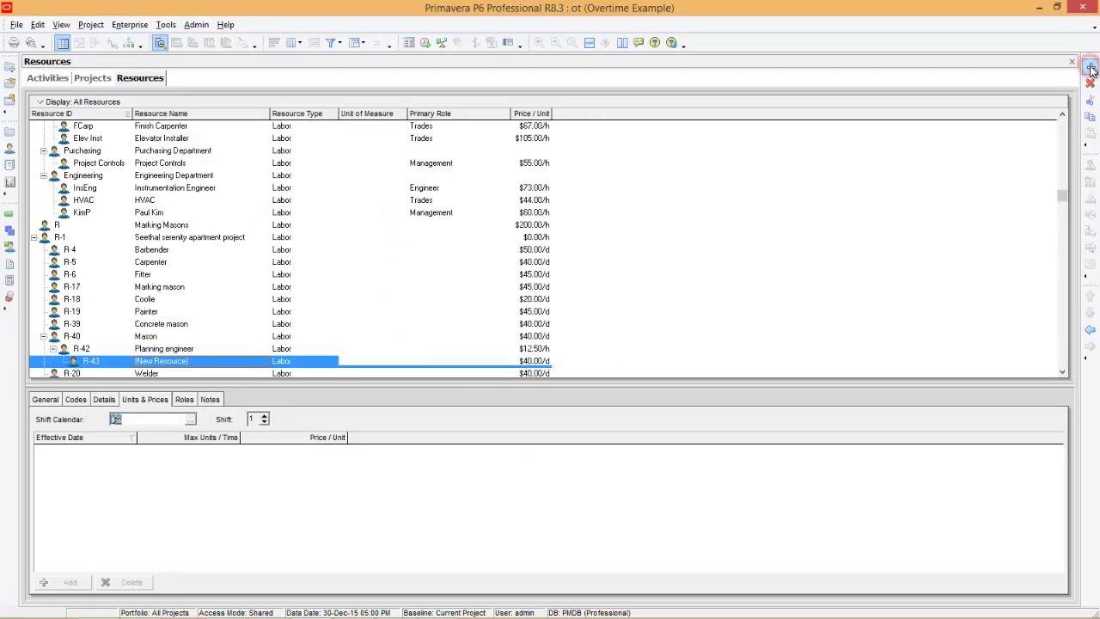
click(209, 364)
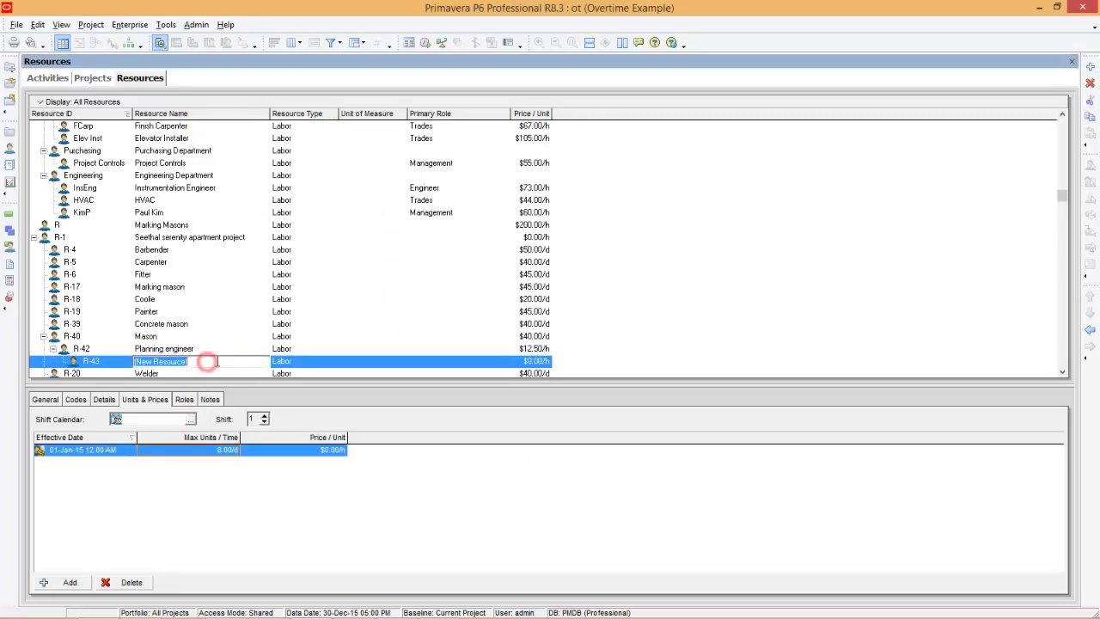
text(Ms Haana)
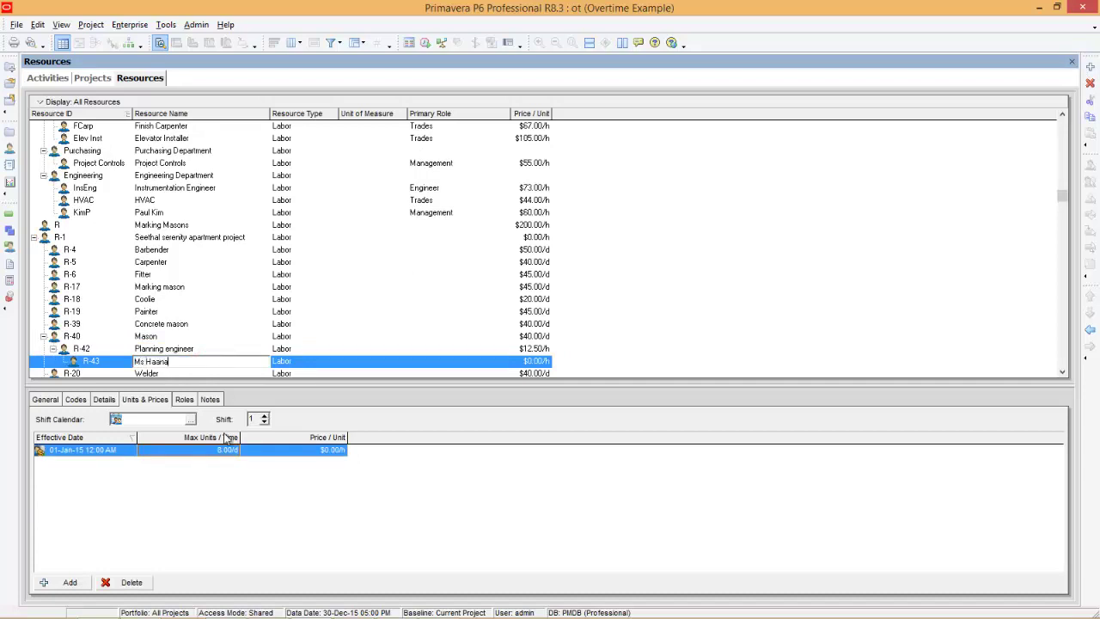
click(210, 456)
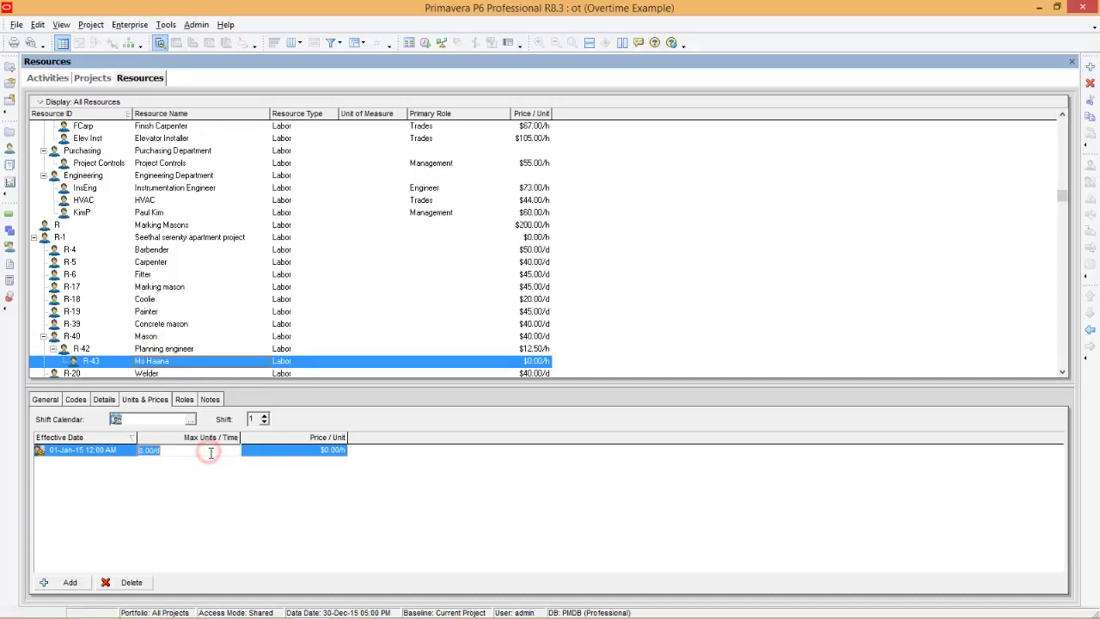
text(8.00)
text(h/d)
click(317, 455)
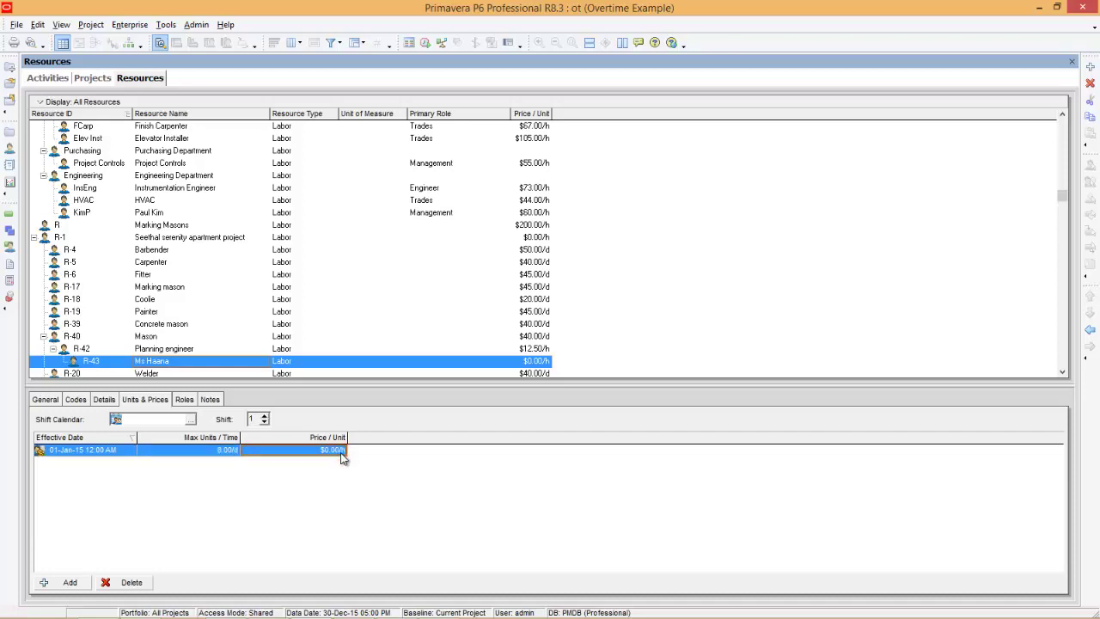
text(1)
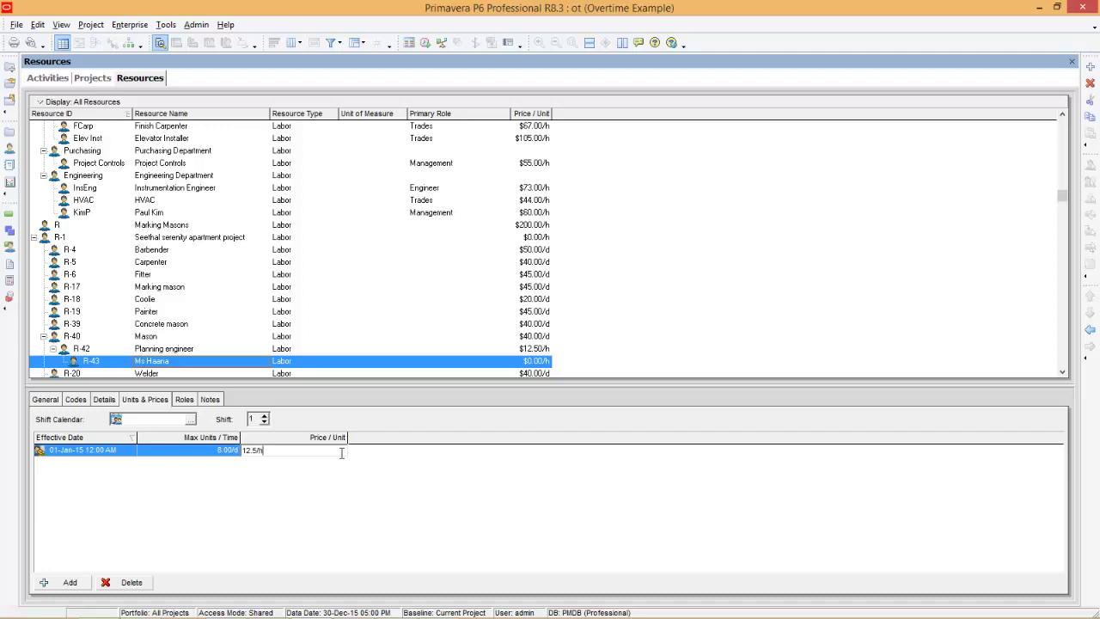
text(2.50/h)
key(Return)
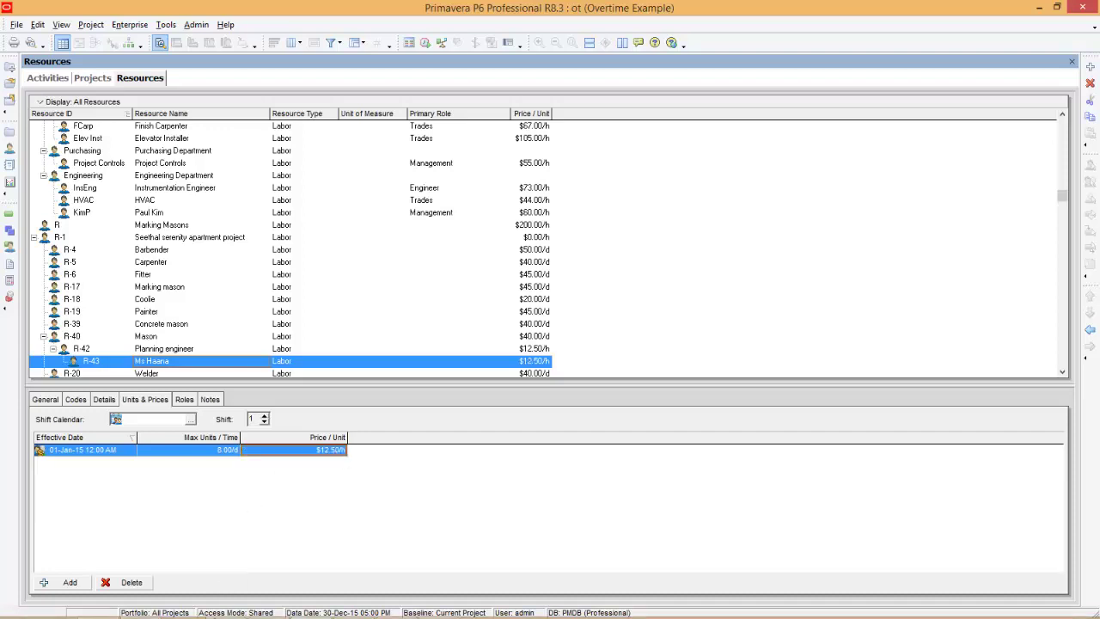
key(alt+Tab)
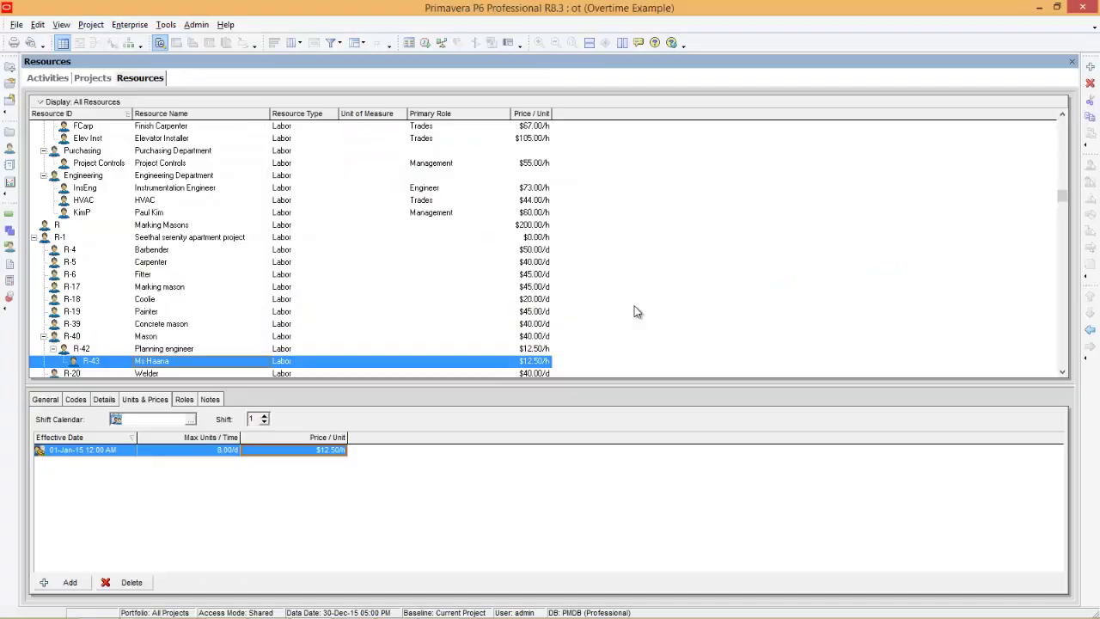
key(alt+Tab)
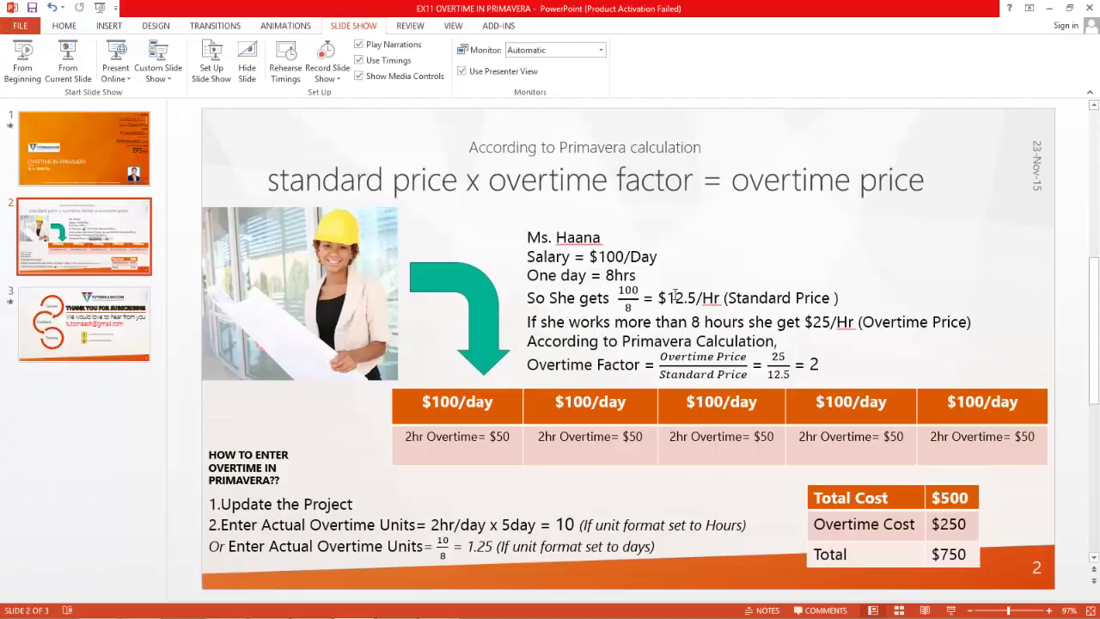
Step: Highlight the $12.5/Hr standard price on the overtime slide, then return to Primavera
drag(661, 298, 719, 303)
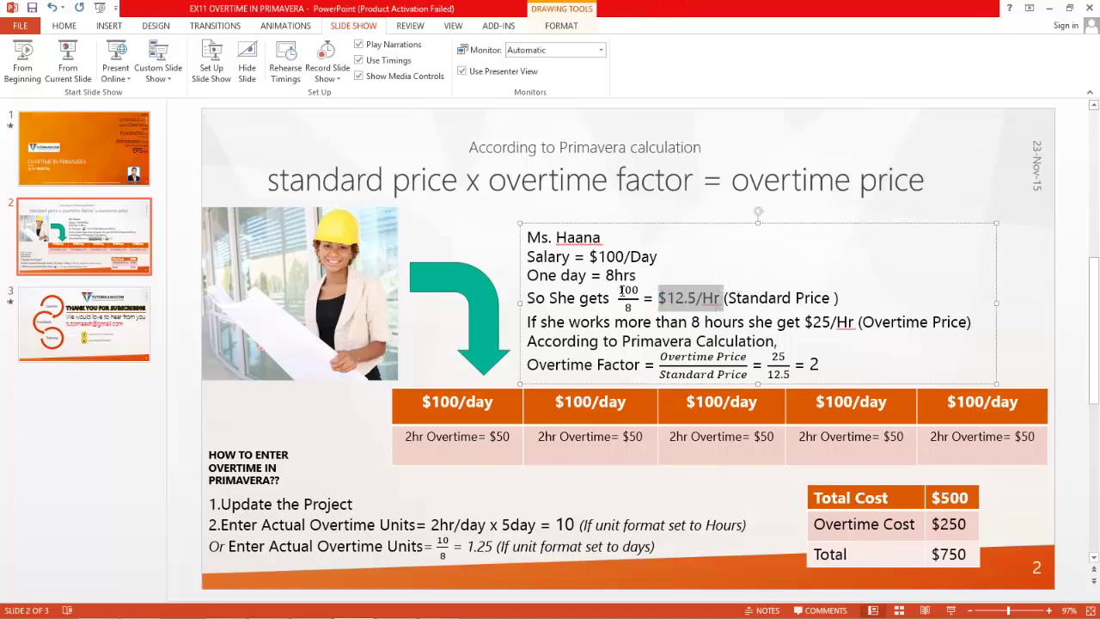
key(alt+Tab)
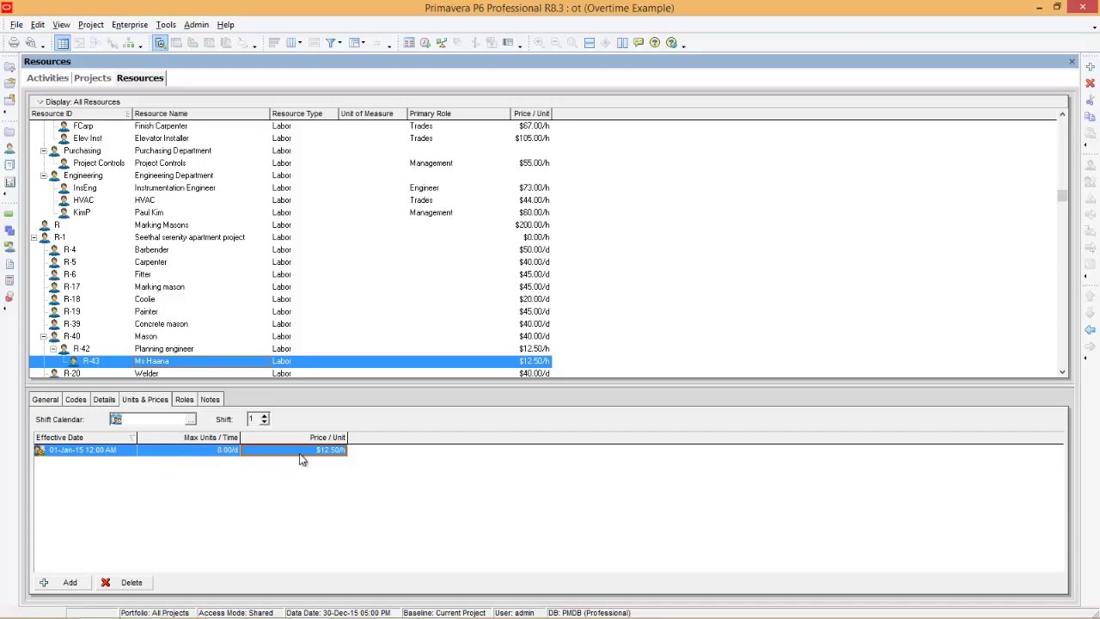
Step: Tick Overtime Allowed for resource R-43 in its details, then check the overtime slide
click(103, 400)
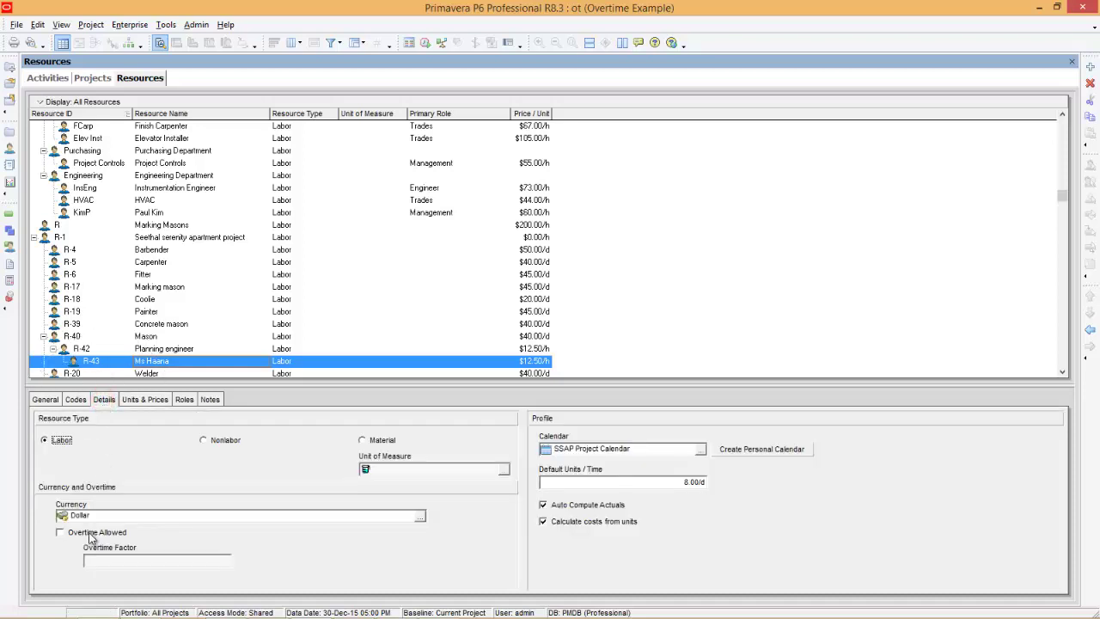
click(60, 534)
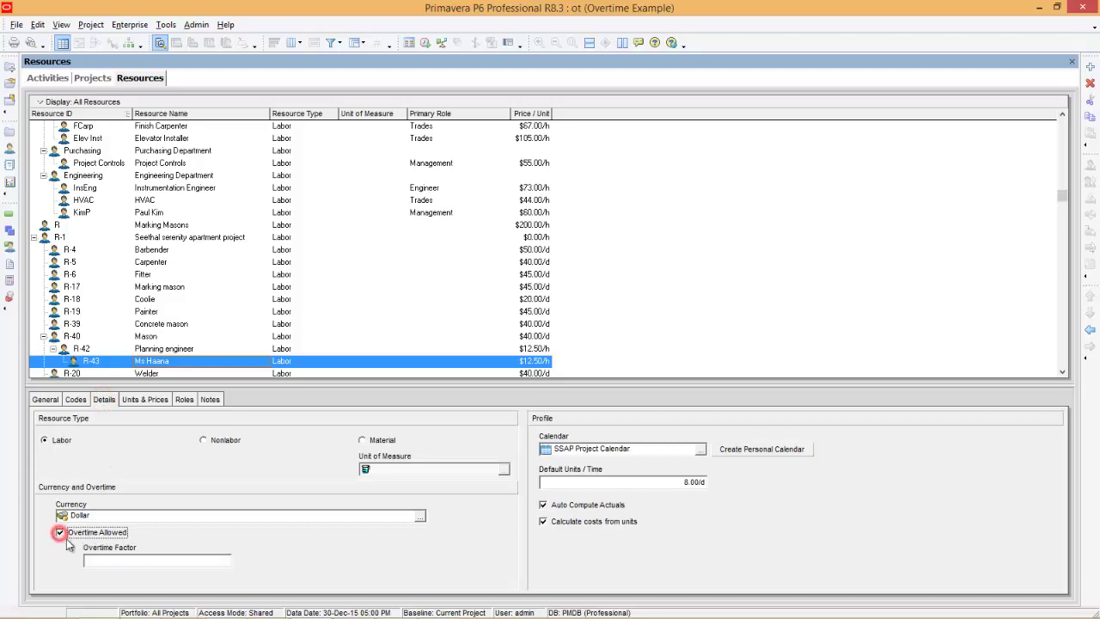
click(105, 561)
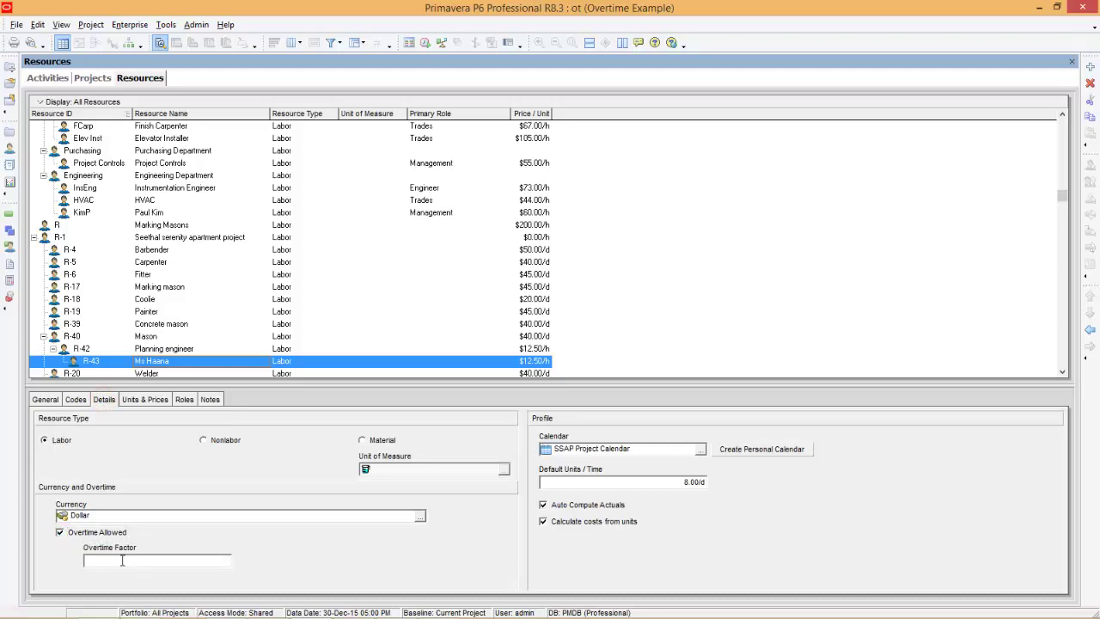
key(alt+Tab)
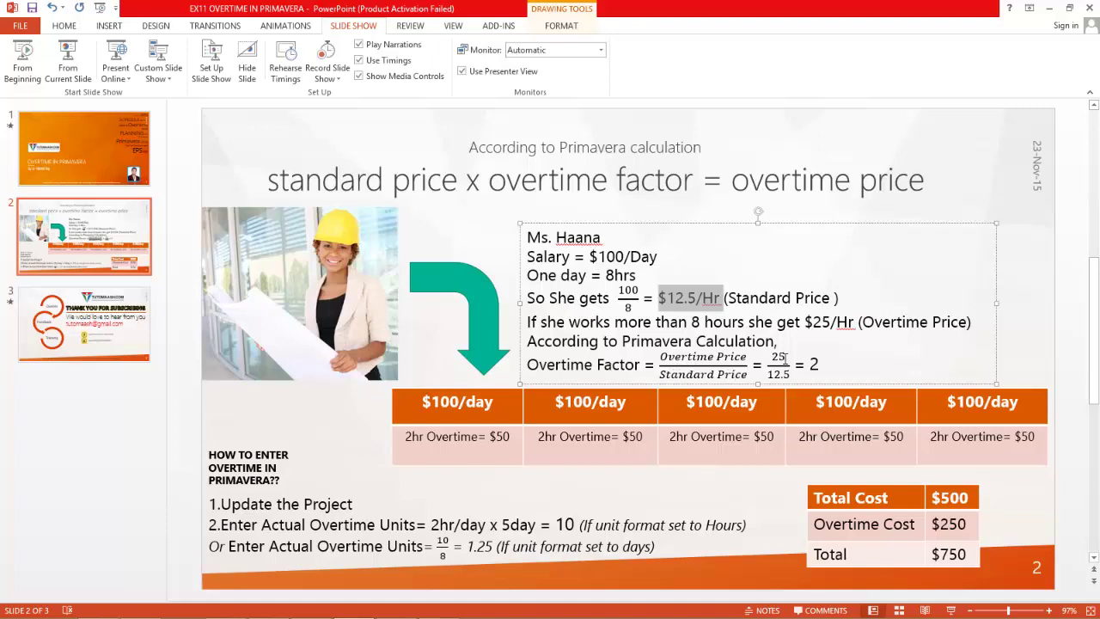
Step: Check the slide's $25 overtime price and resulting overtime factor of 2, then return to R-43's details
drag(785, 357, 777, 364)
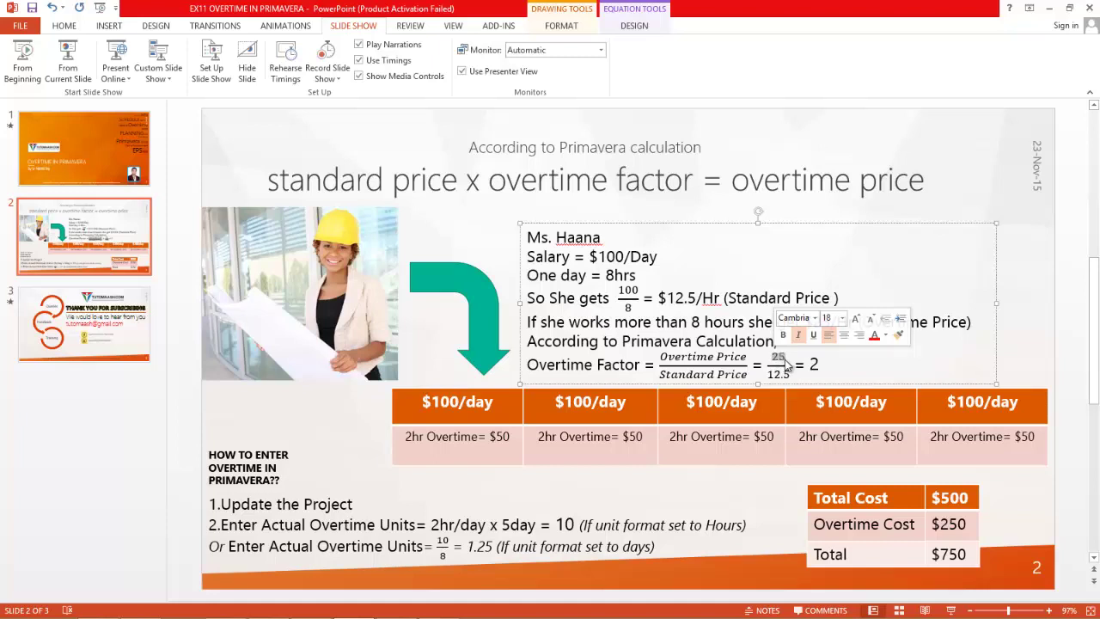
click(784, 362)
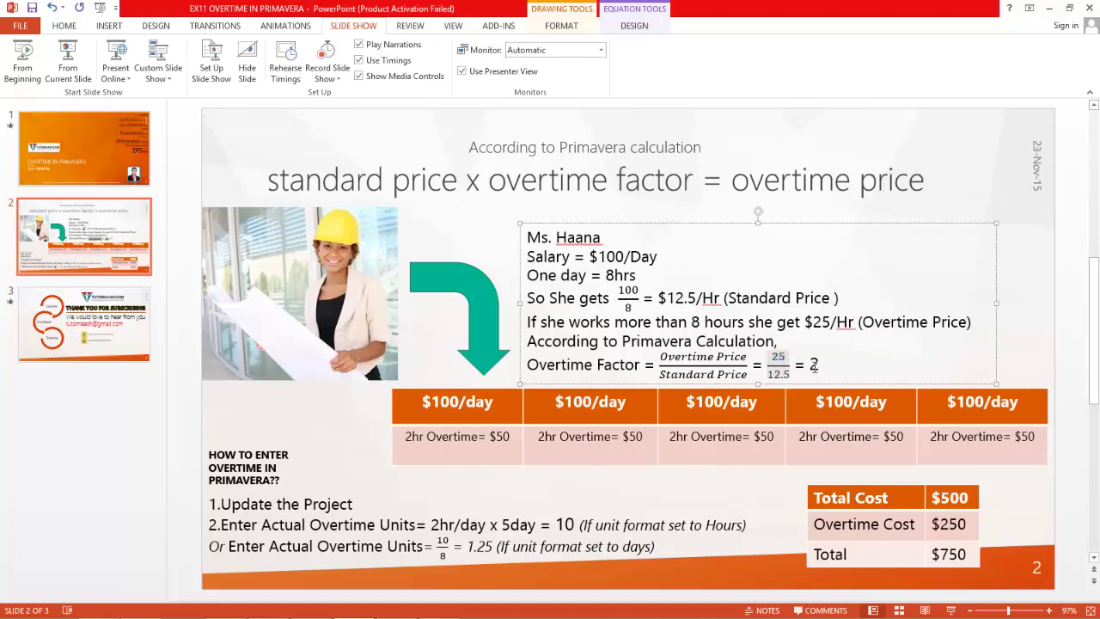
double_click(814, 364)
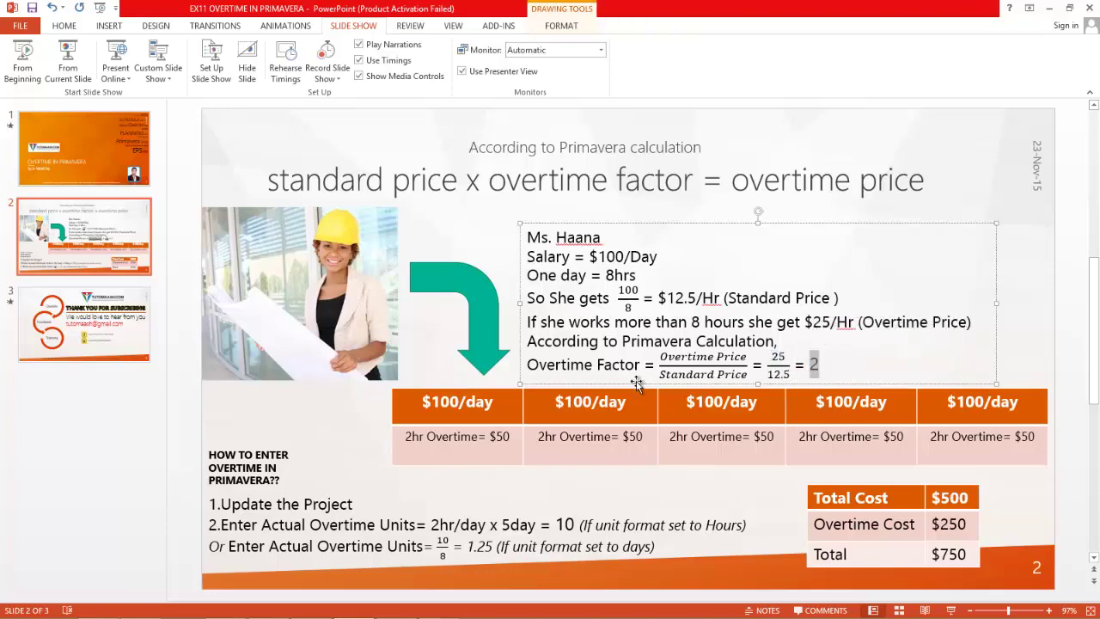
key(alt+Tab)
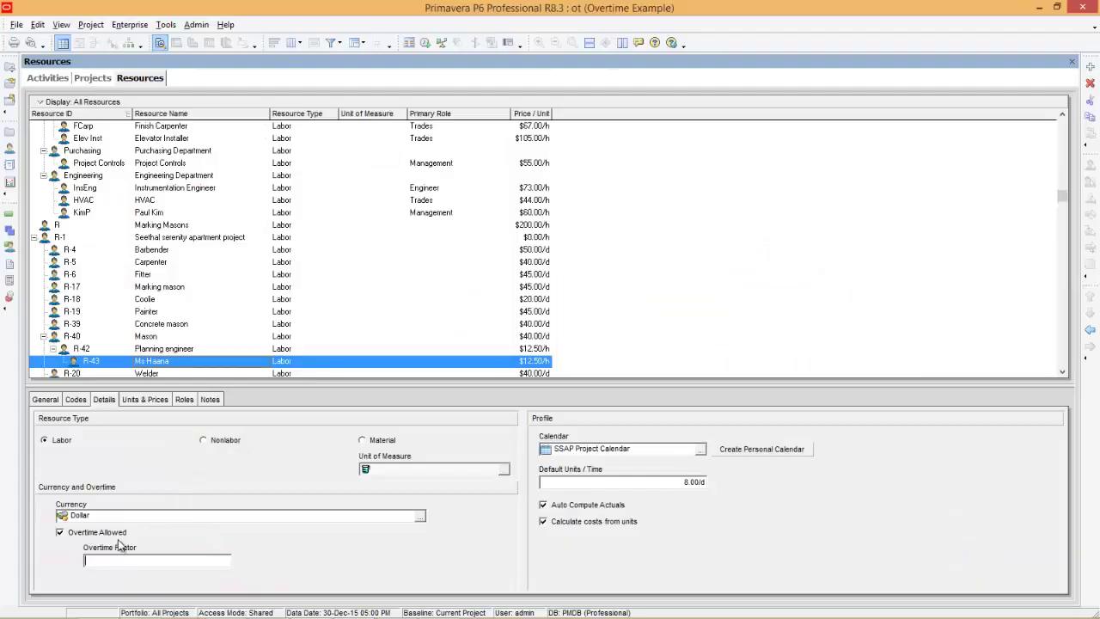
Step: Give R-43 overtime factor 2 and assign it to Drafting, budgeting 40 units and $500
text(2)
click(48, 78)
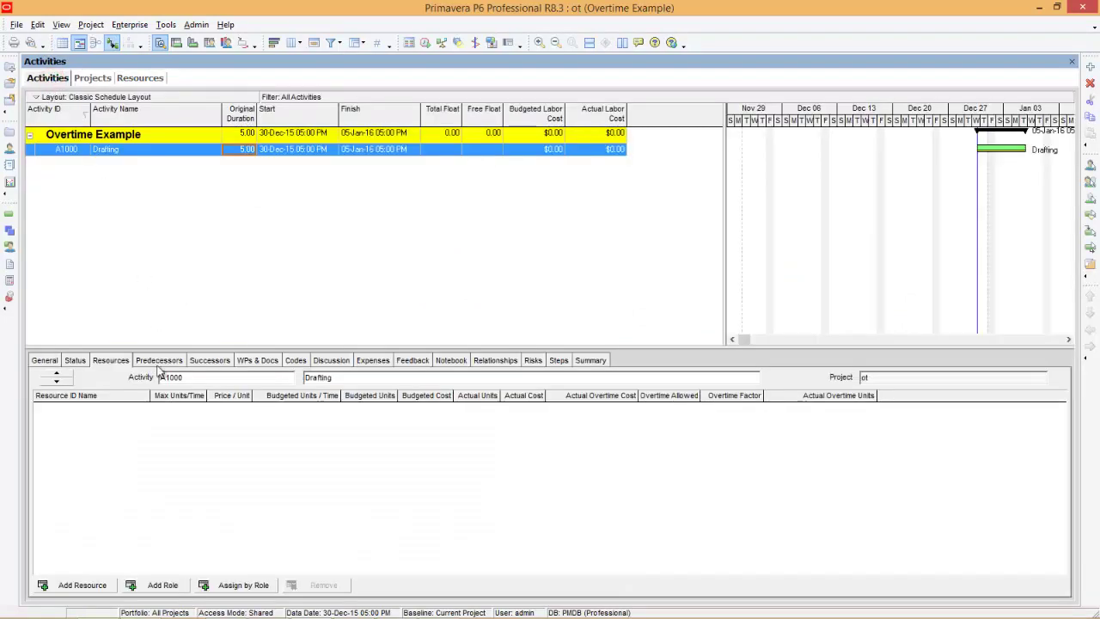
click(82, 586)
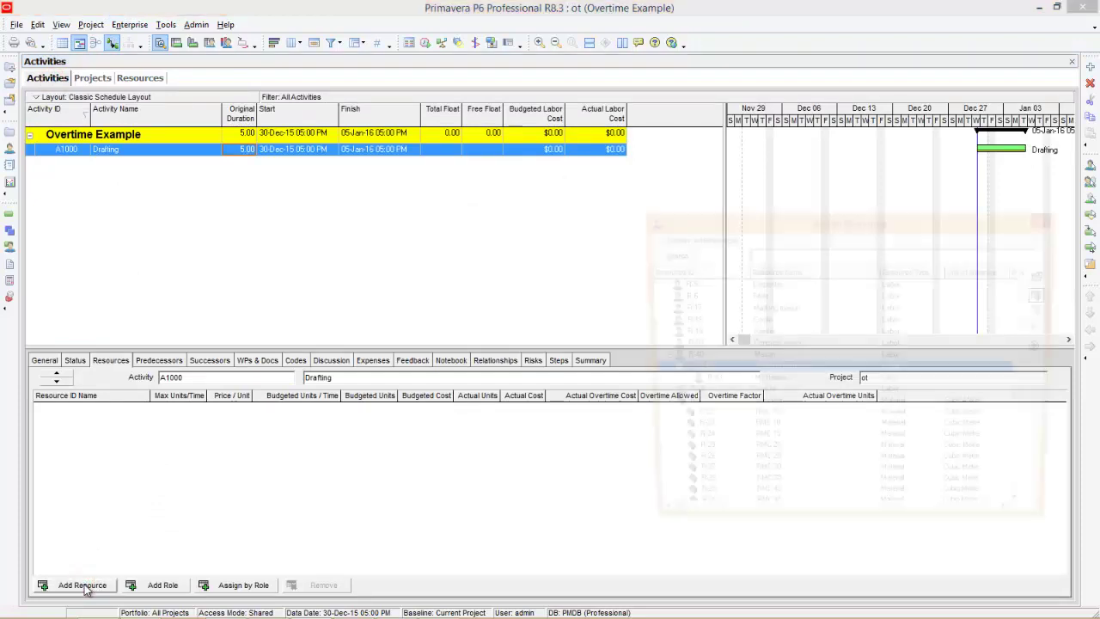
double_click(798, 383)
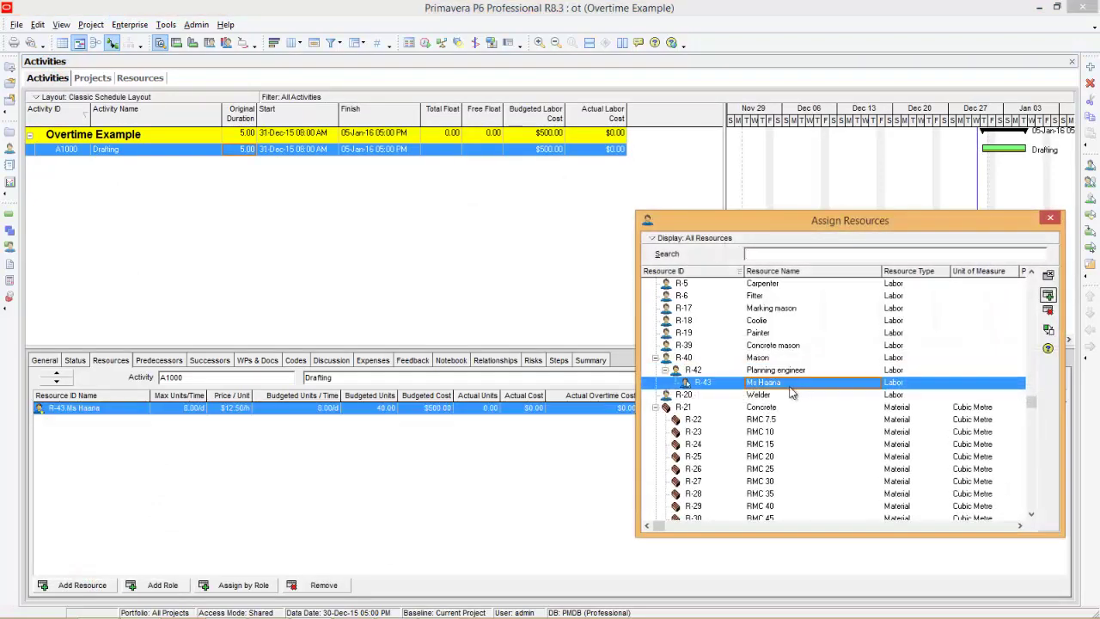
click(1050, 218)
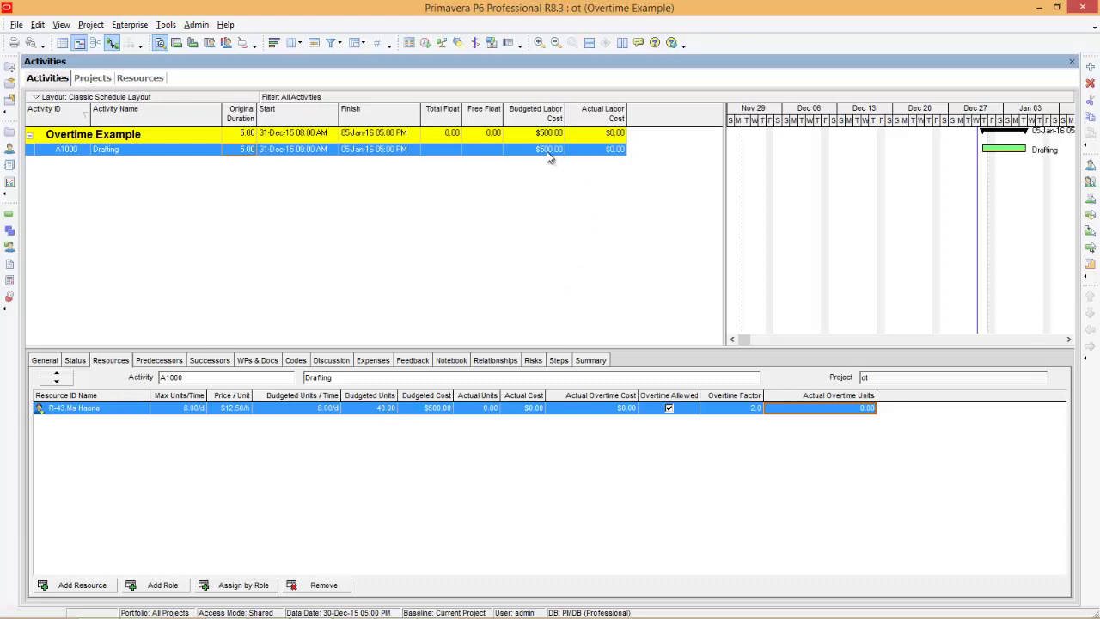
key(alt+Tab)
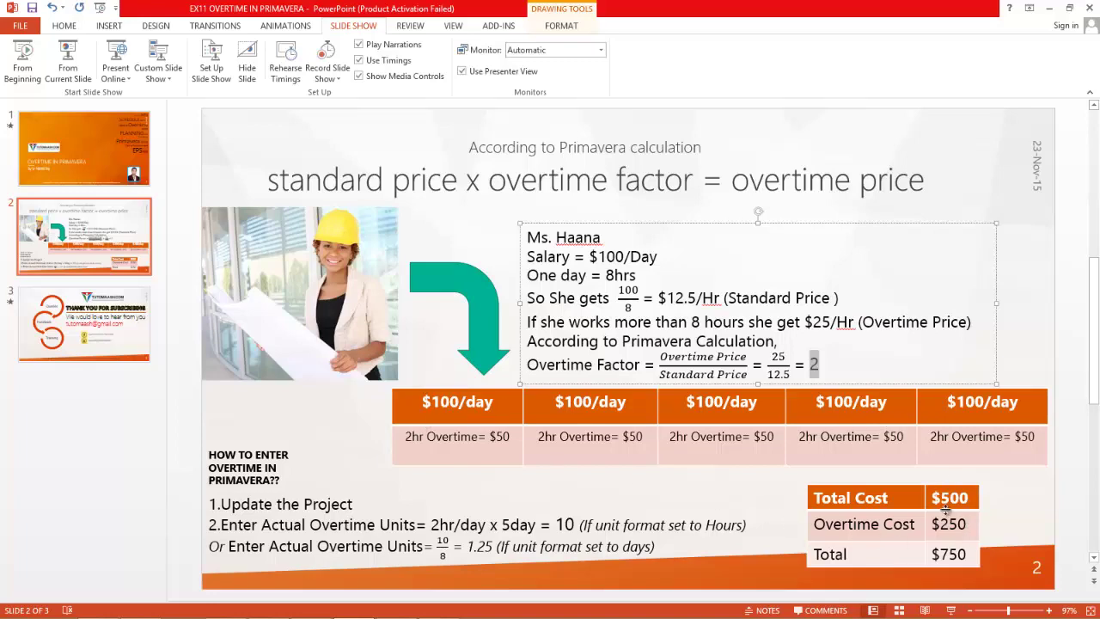
key(alt+Tab)
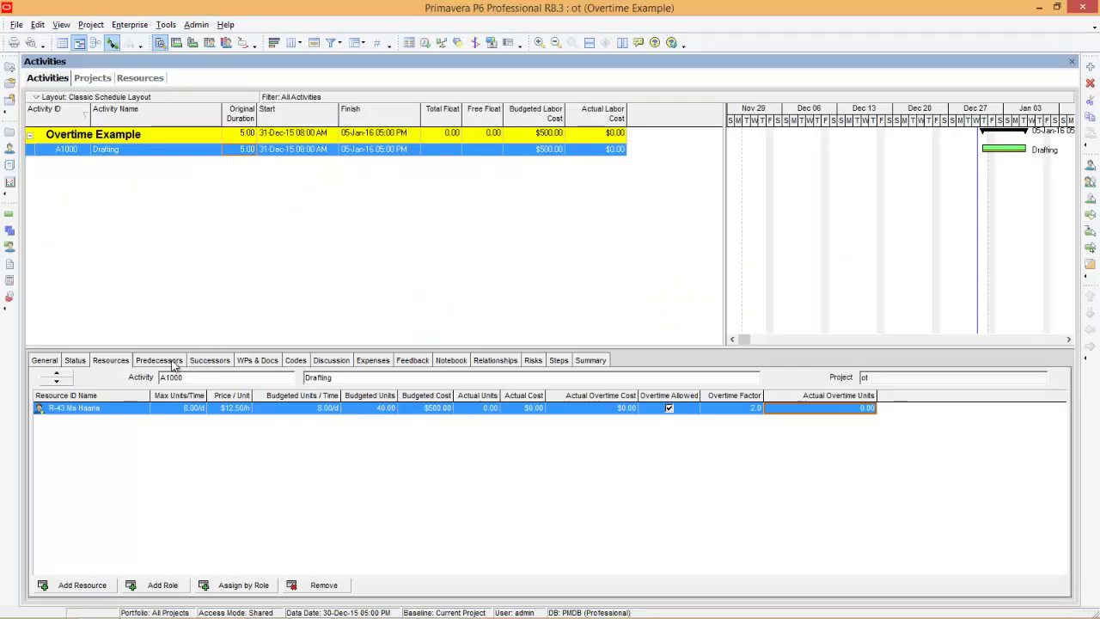
Step: Mark Drafting as started and finished, making it 100% complete with $500 actual labour cost
click(76, 362)
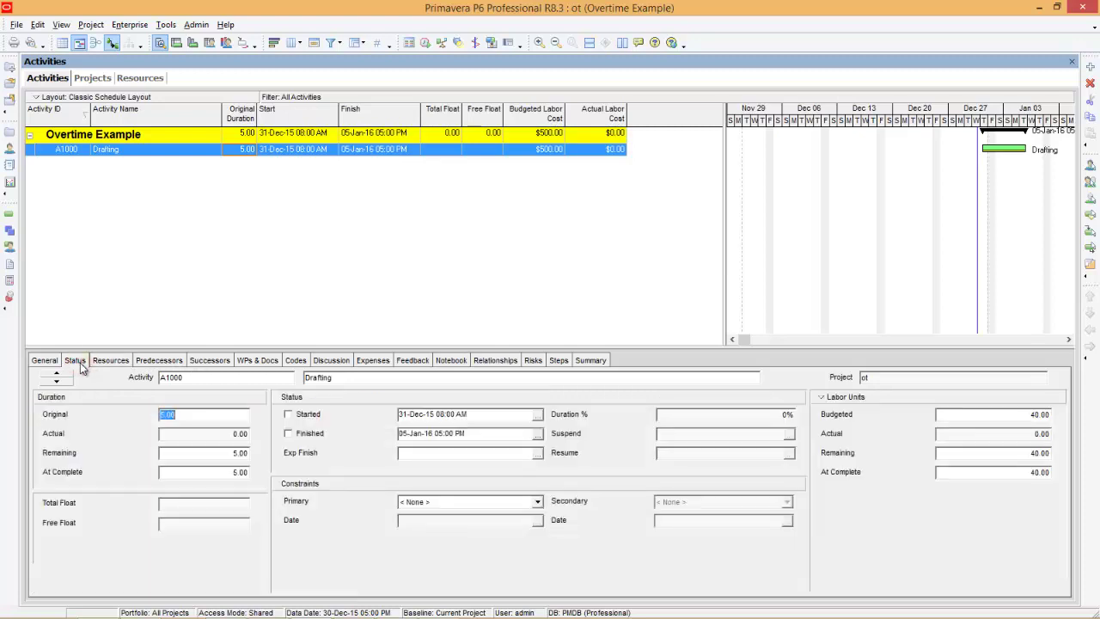
click(290, 414)
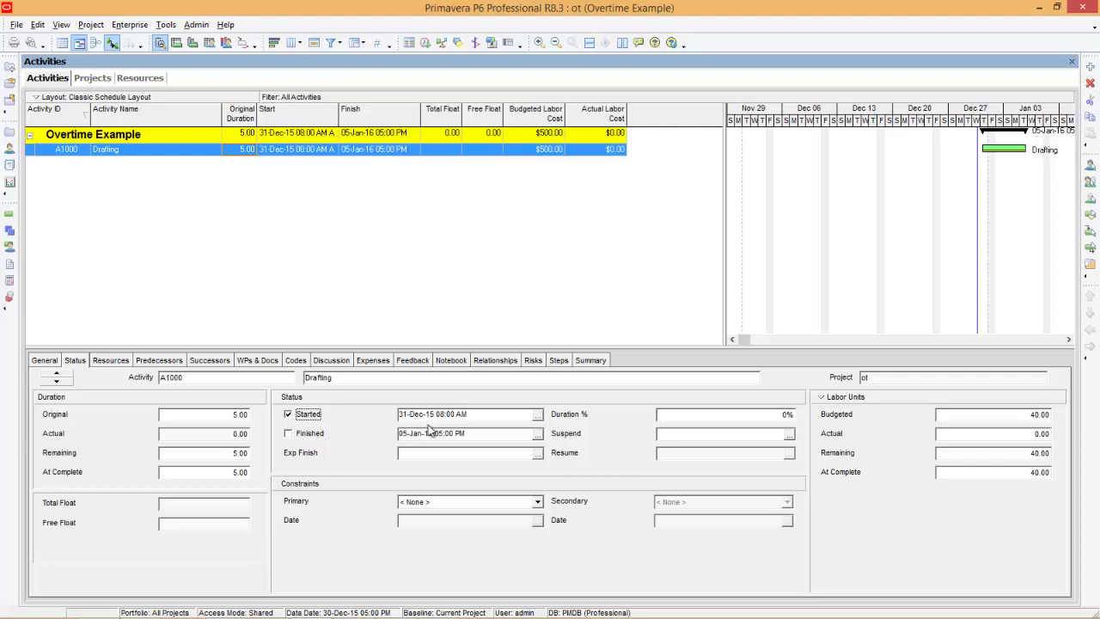
drag(466, 433, 398, 433)
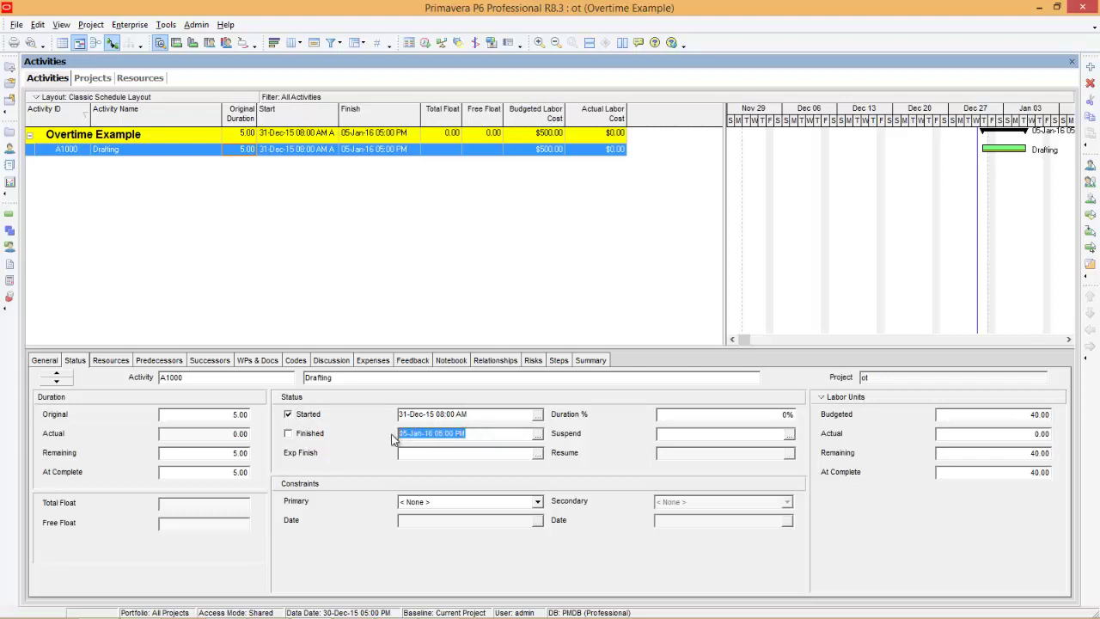
click(297, 434)
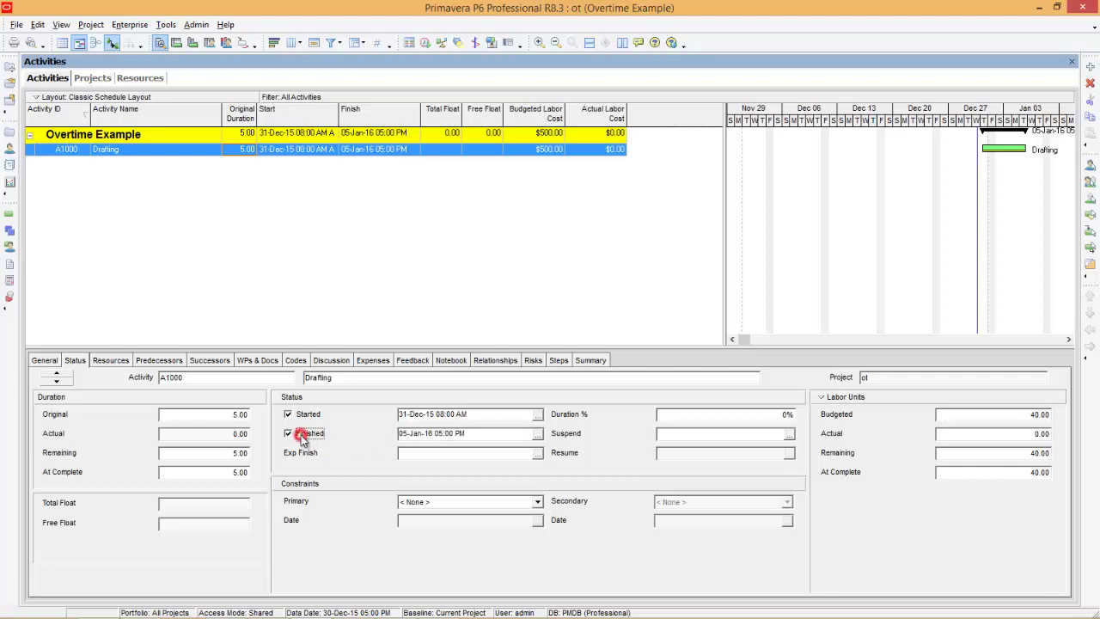
click(426, 43)
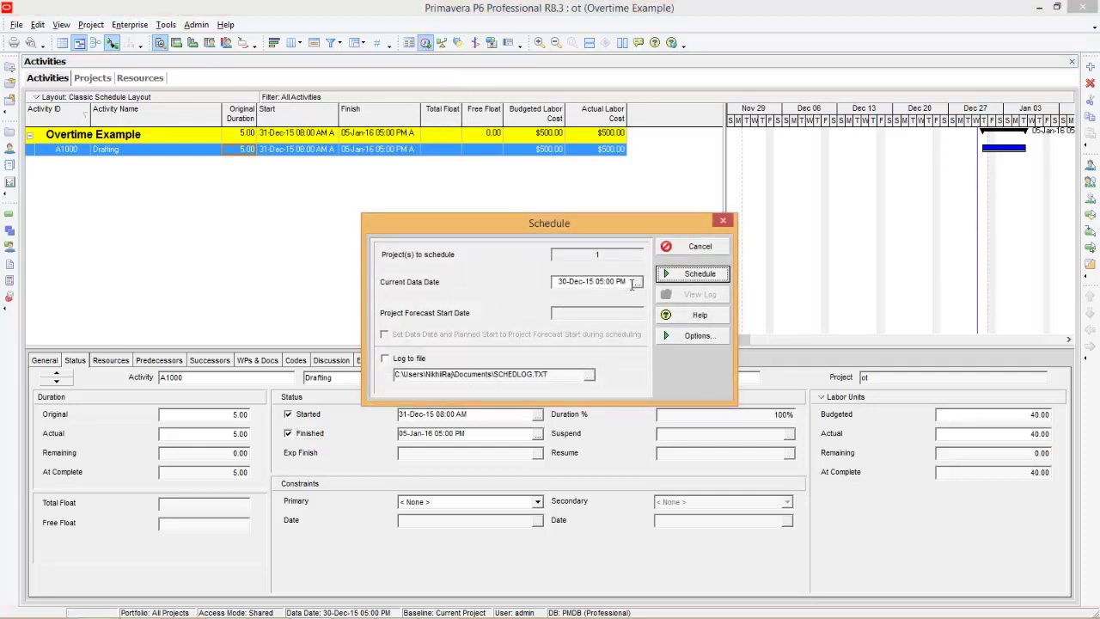
Step: Set the data date to 05-Jan-16 and reschedule the project
click(637, 282)
click(719, 307)
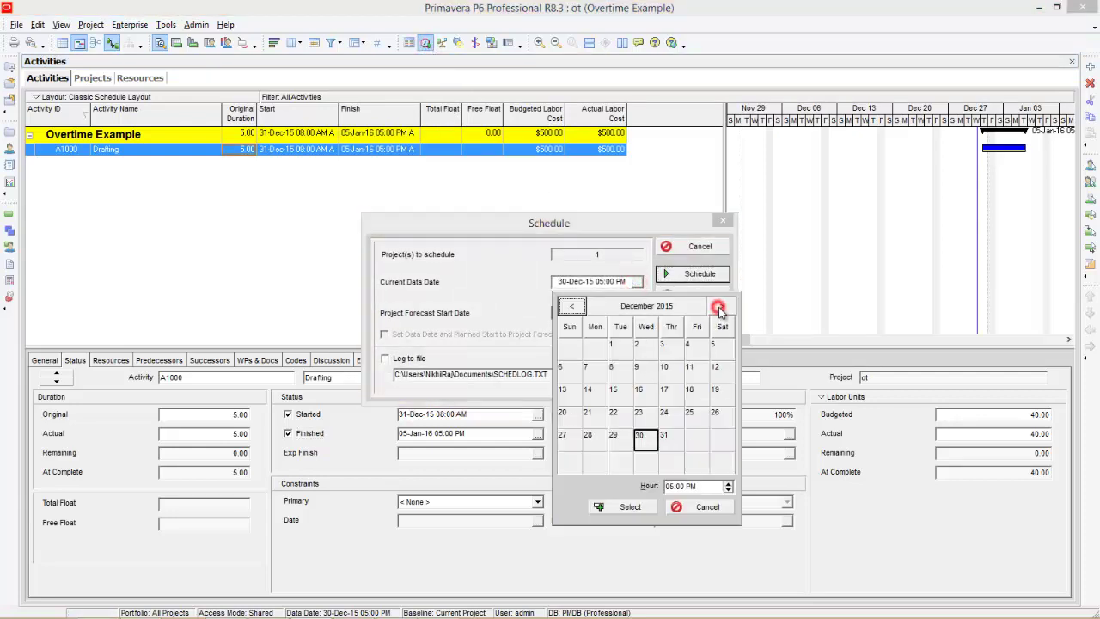
click(614, 375)
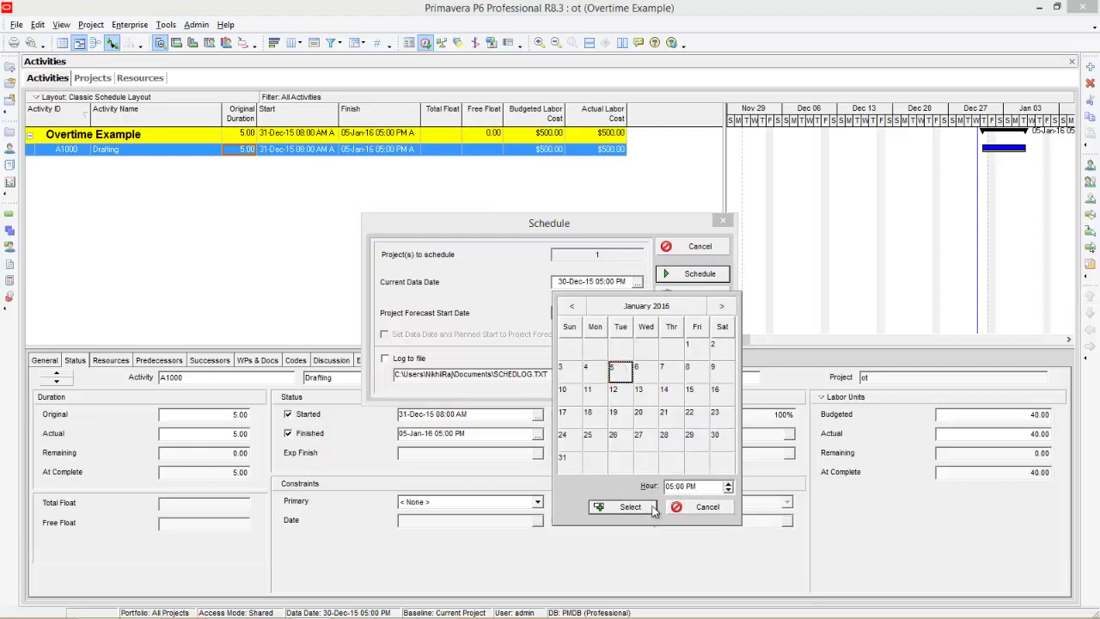
click(654, 509)
click(702, 275)
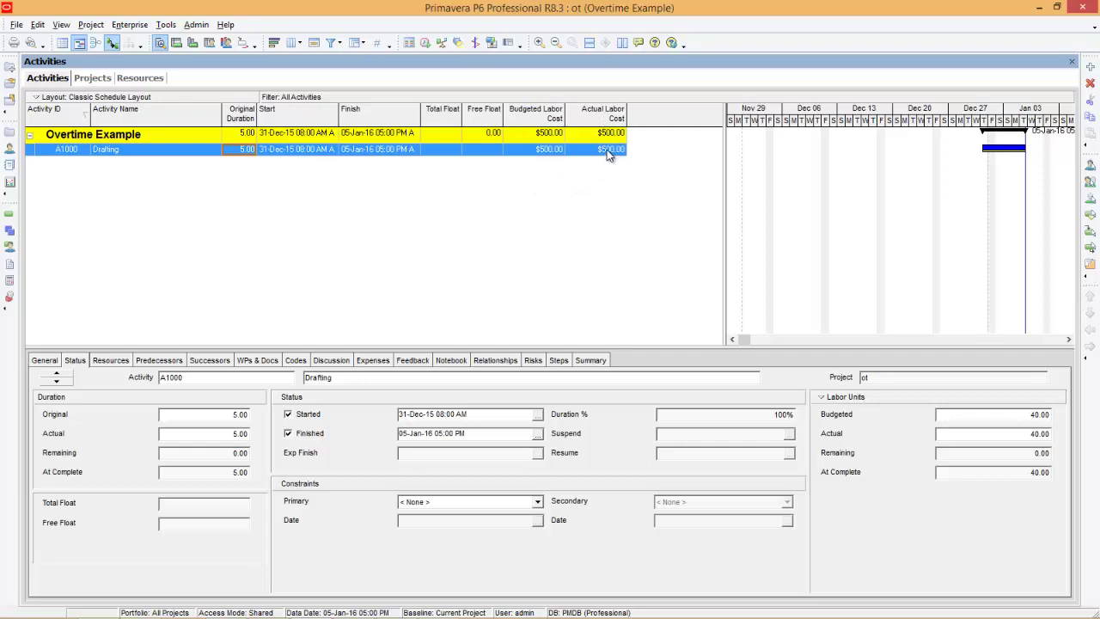
Step: Show Drafting's R-43 assignment and start editing its Actual Overtime Units, currently 0.00
click(116, 360)
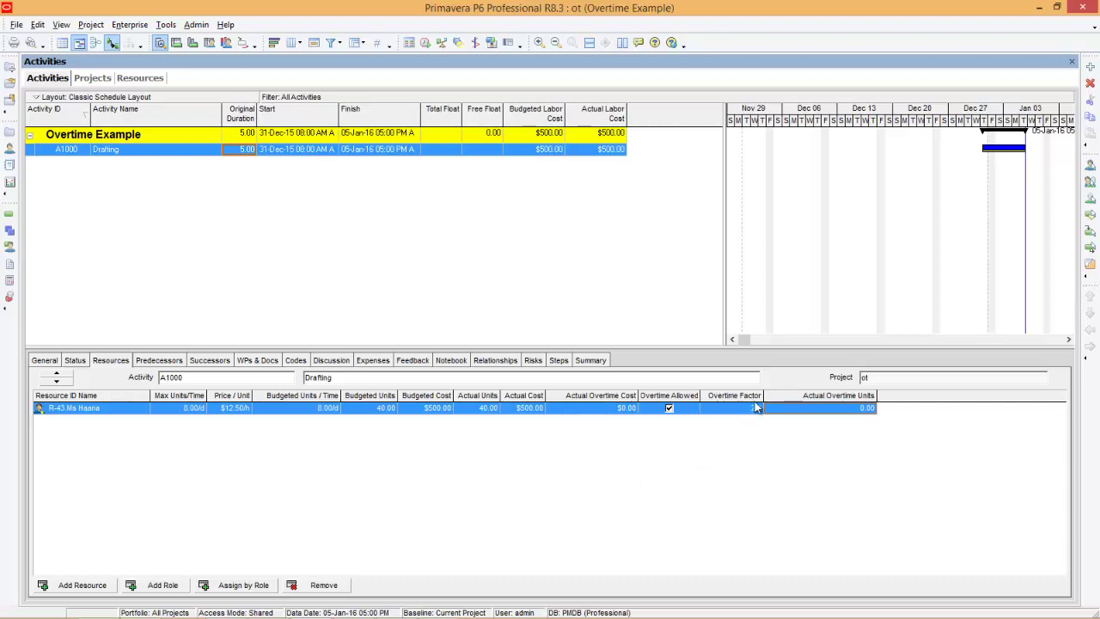
click(868, 409)
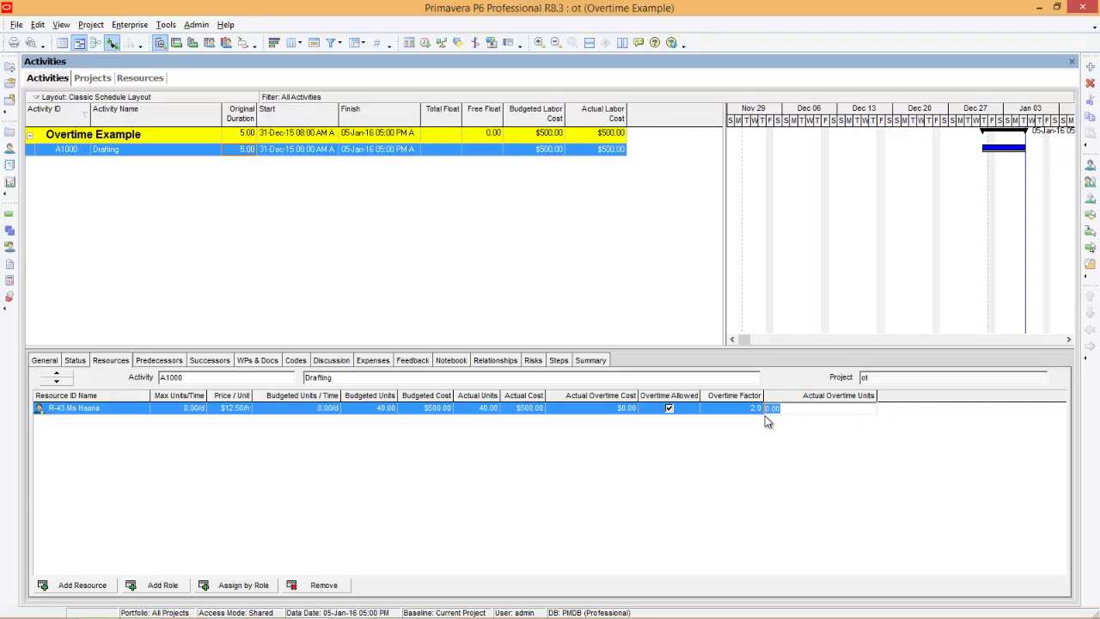
Step: Confirm in User Preferences that time units are measured in hours
click(38, 24)
click(62, 60)
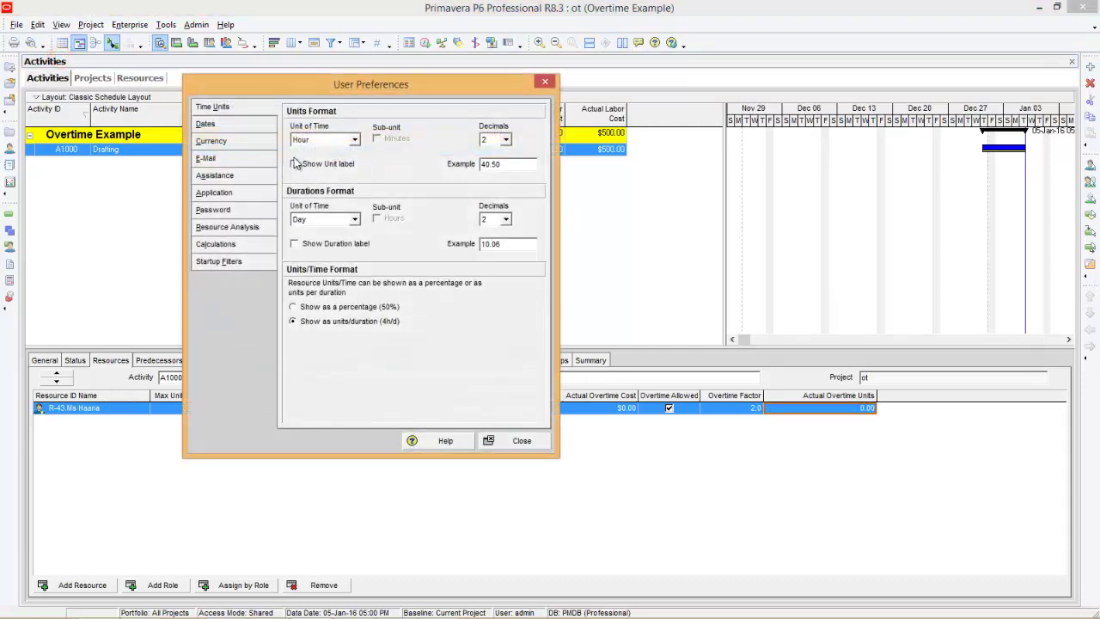
click(319, 139)
click(541, 81)
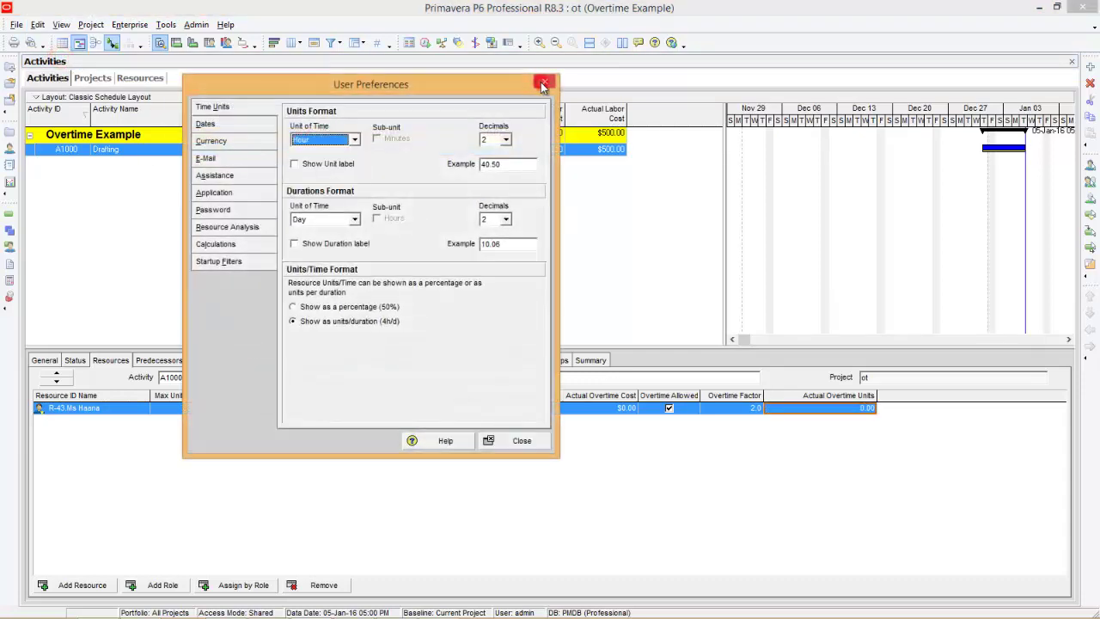
click(540, 82)
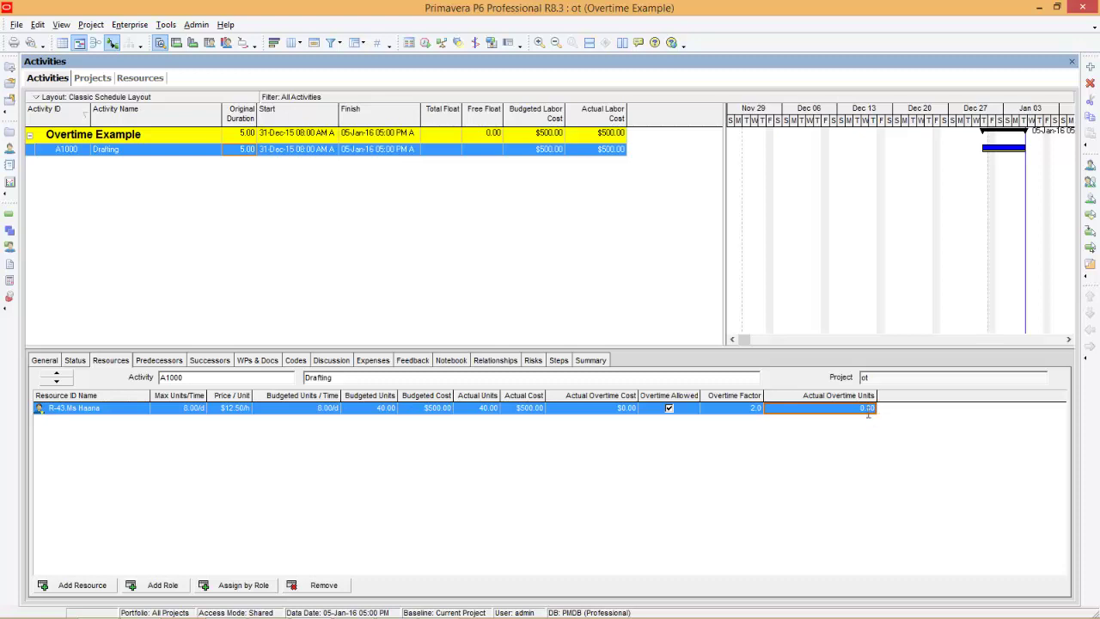
Step: Enter 10 actual overtime units on Drafting, raising actual cost to $750, then return to PowerPoint
text(10)
key(Return)
key(alt+Tab)
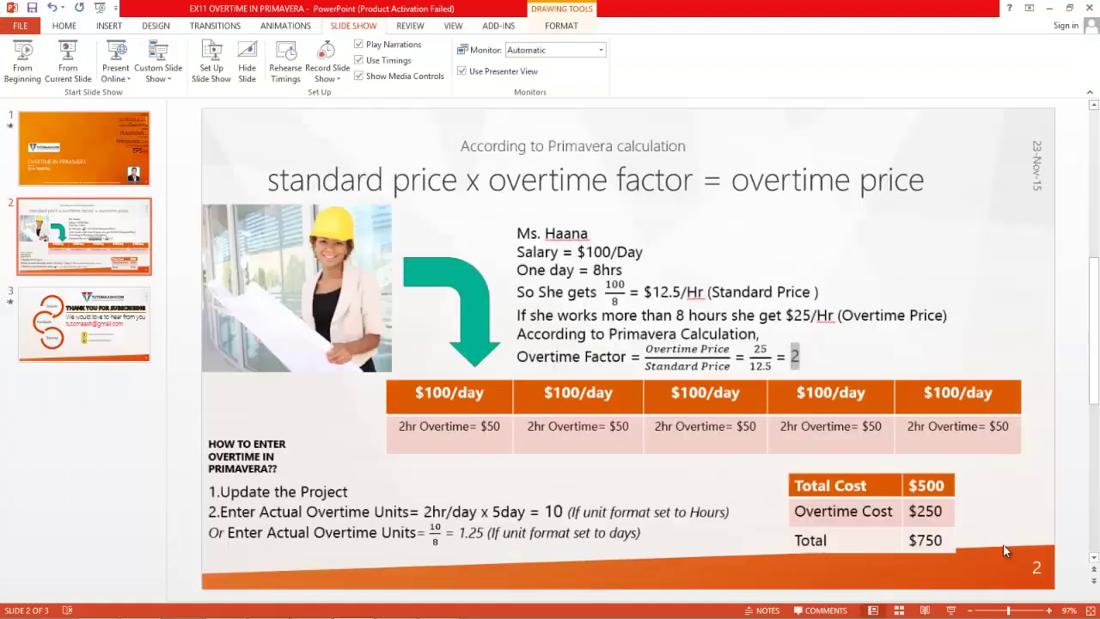
Step: Select the $750 total in the slide's table, then switch back to Primavera P6
double_click(963, 553)
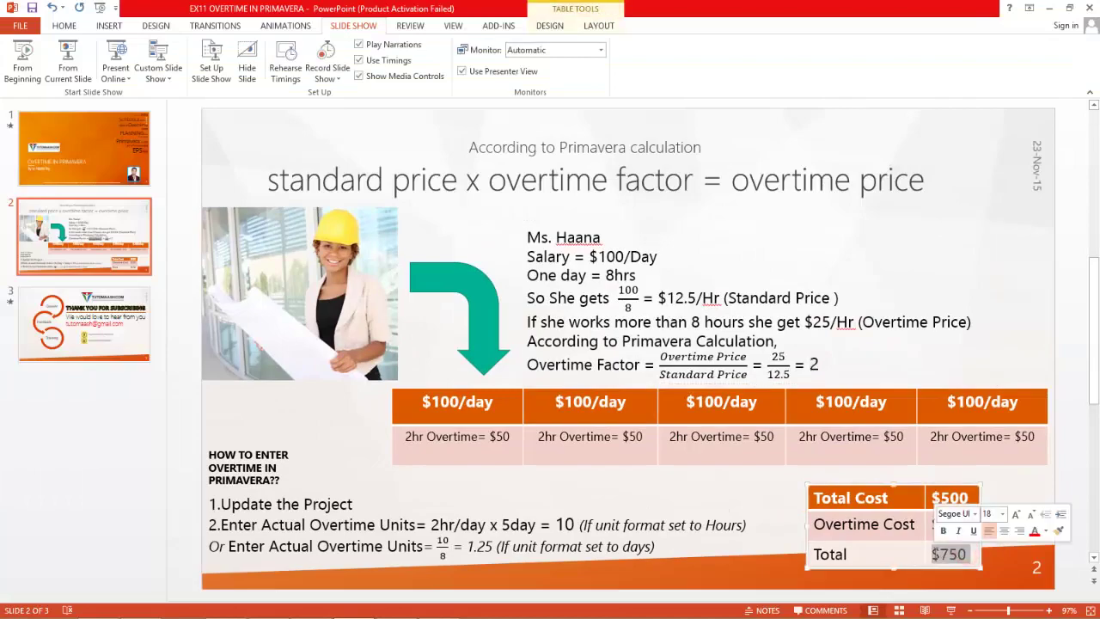
key(alt+Tab)
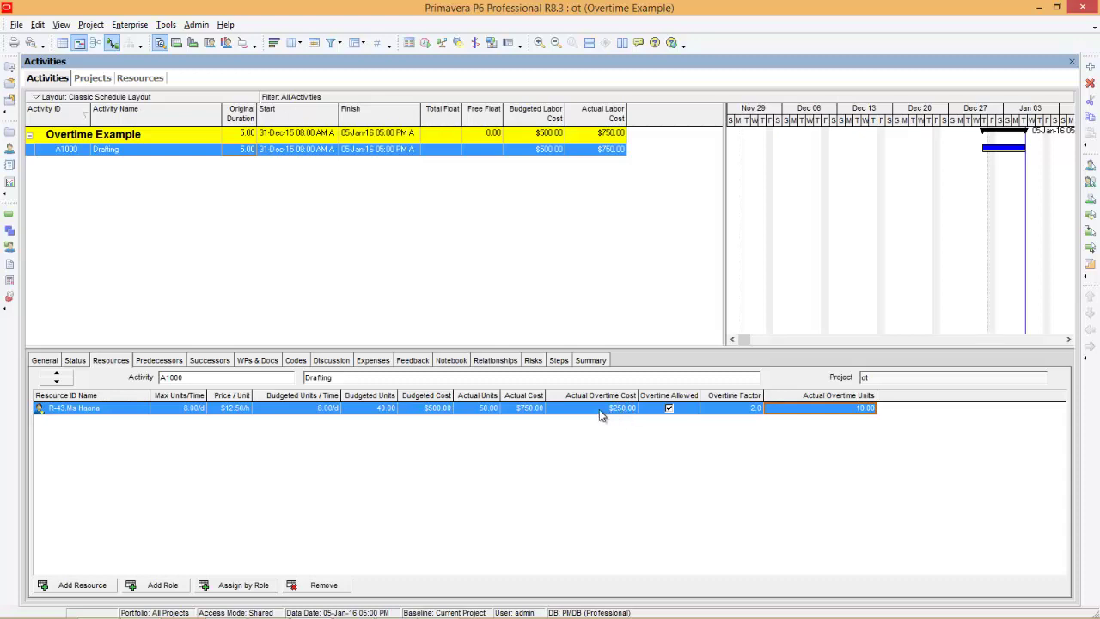
key(alt+Tab)
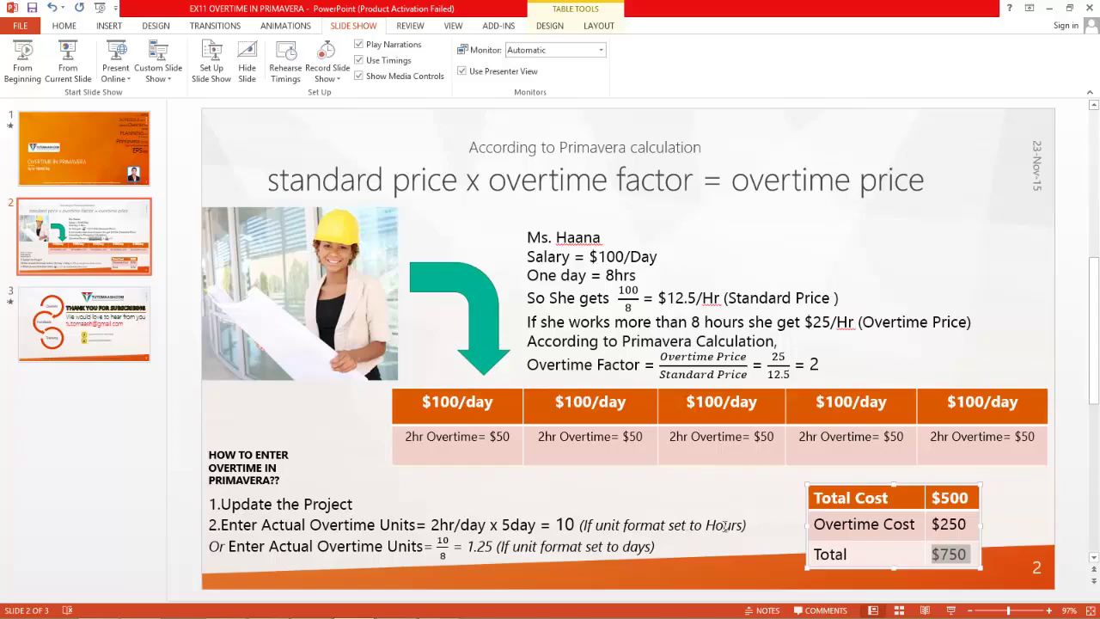
key(alt+Tab)
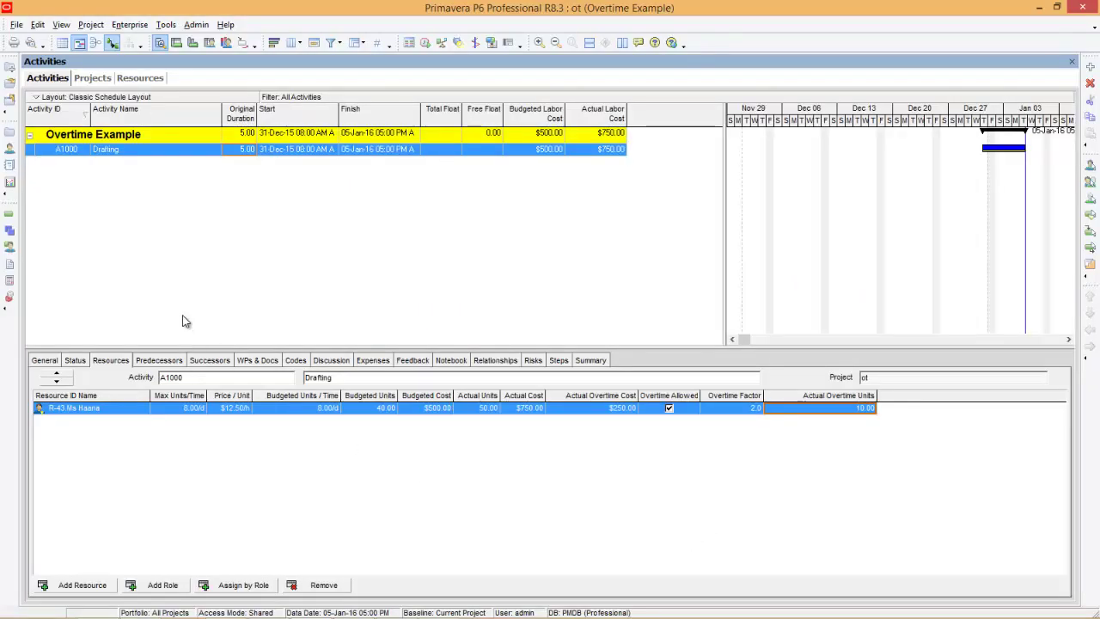
Step: Set the User Preferences unit of time to Day, so Drafting shows 1.25 overtime units
click(38, 24)
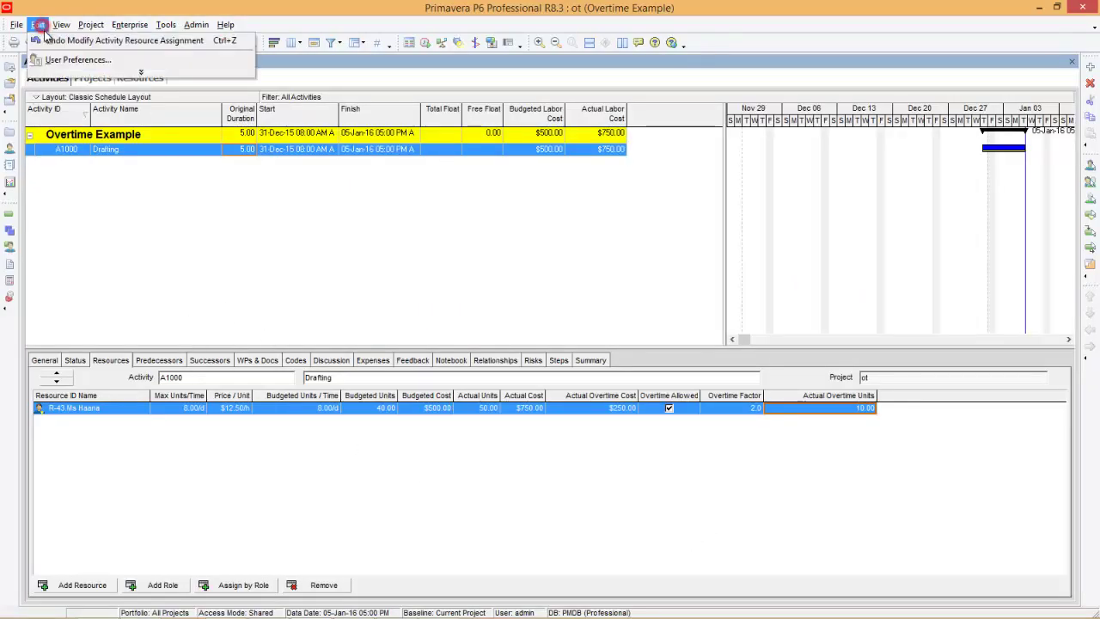
click(61, 59)
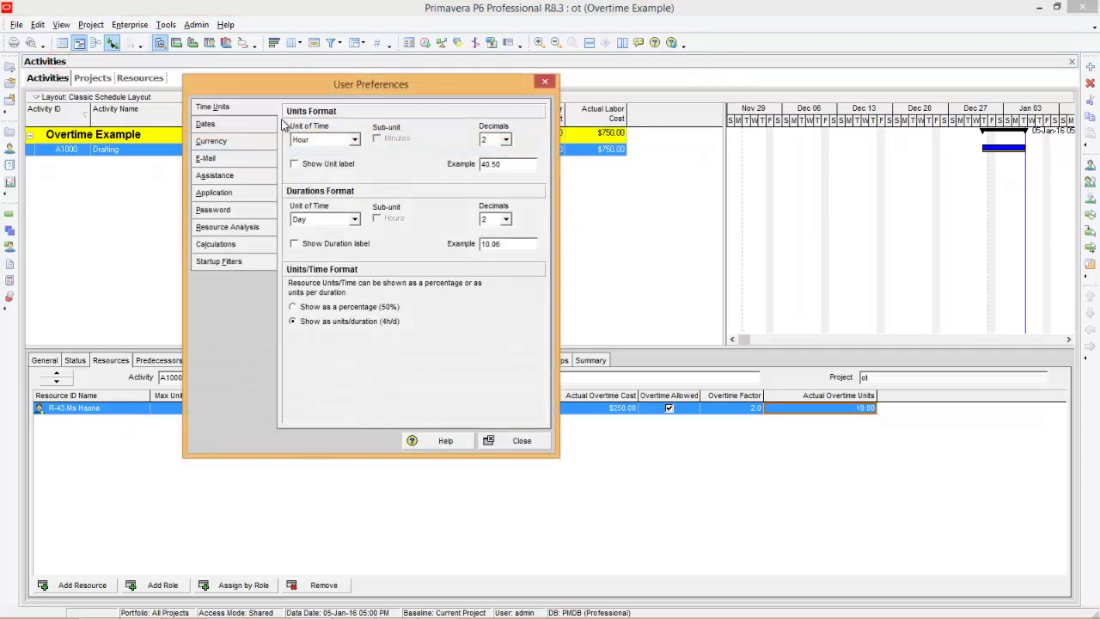
click(354, 139)
click(301, 162)
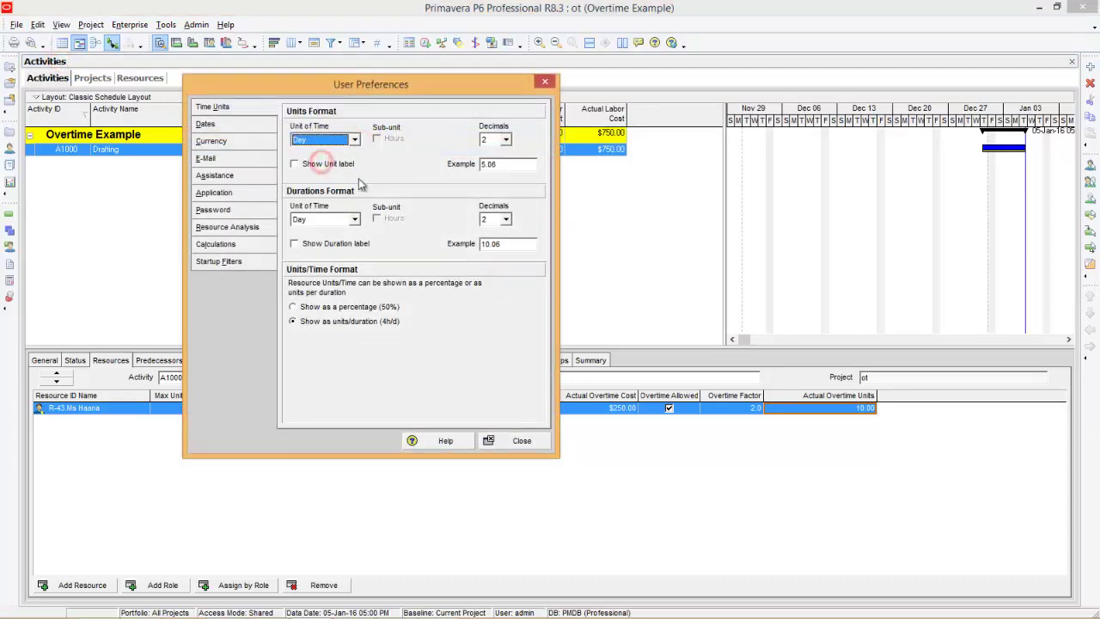
click(523, 443)
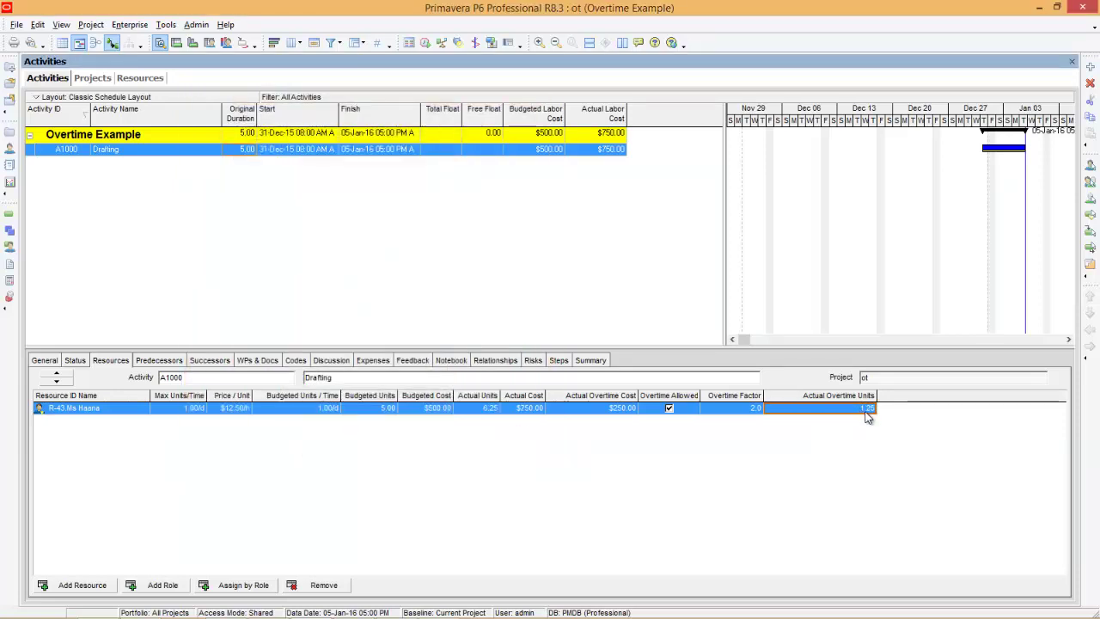